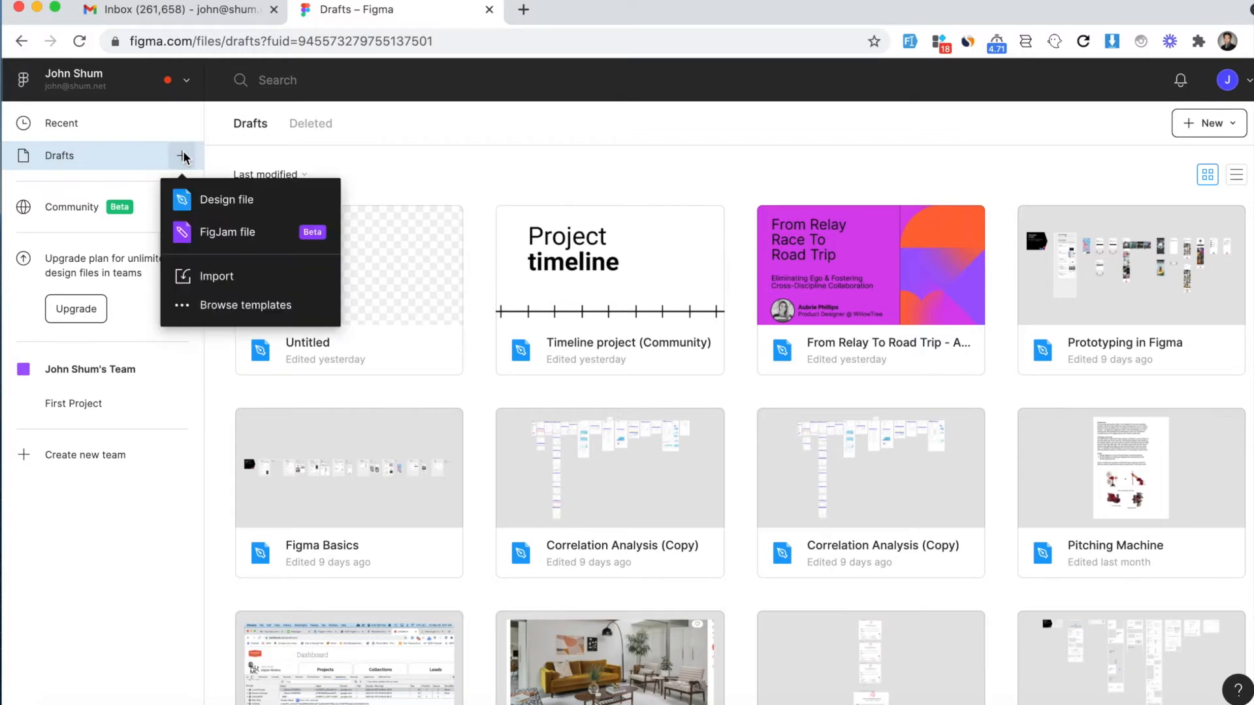
Step: Create a new design file in Drafts
click(201, 196)
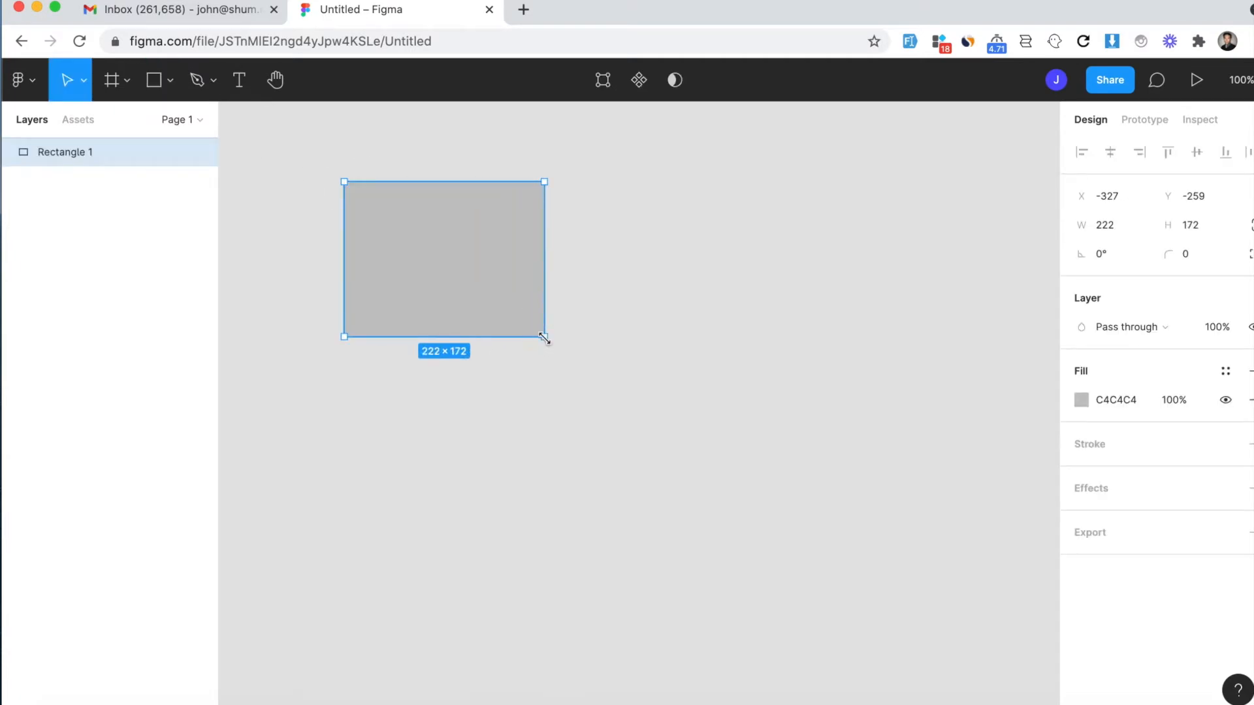
Step: Fill the grey rectangle with the solid red color E22A2A
click(563, 410)
click(515, 287)
click(1081, 400)
click(1020, 302)
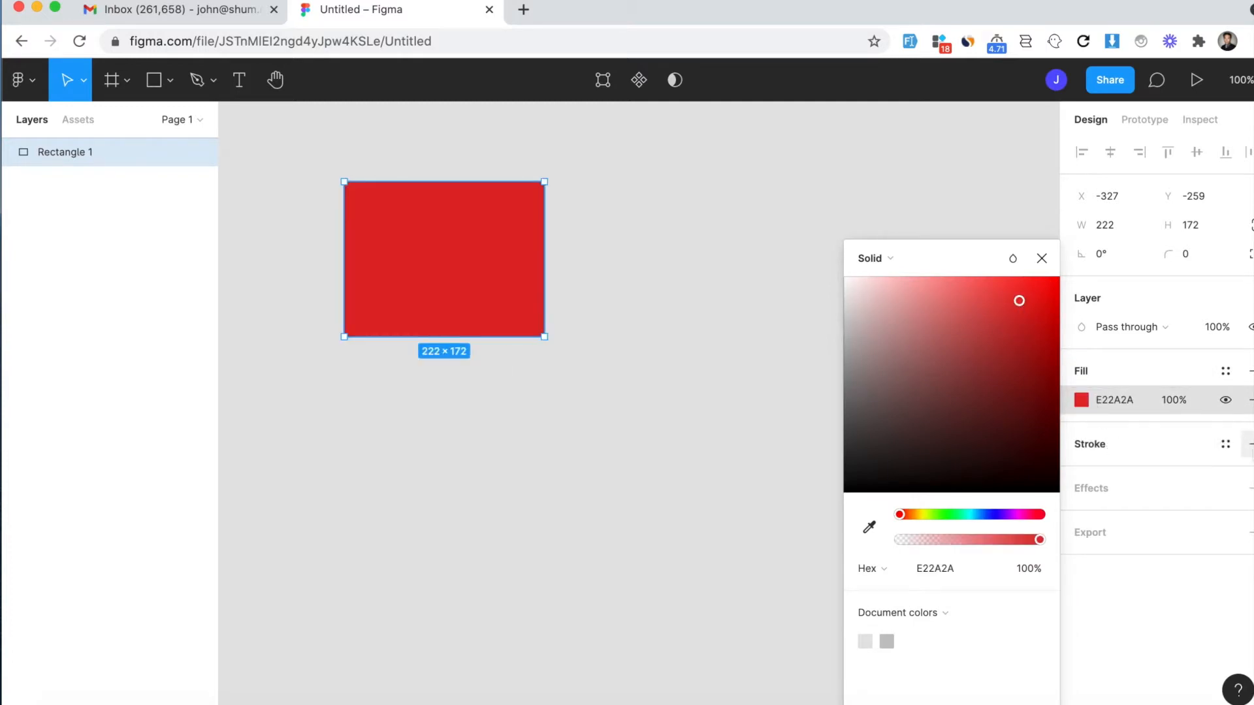
click(956, 204)
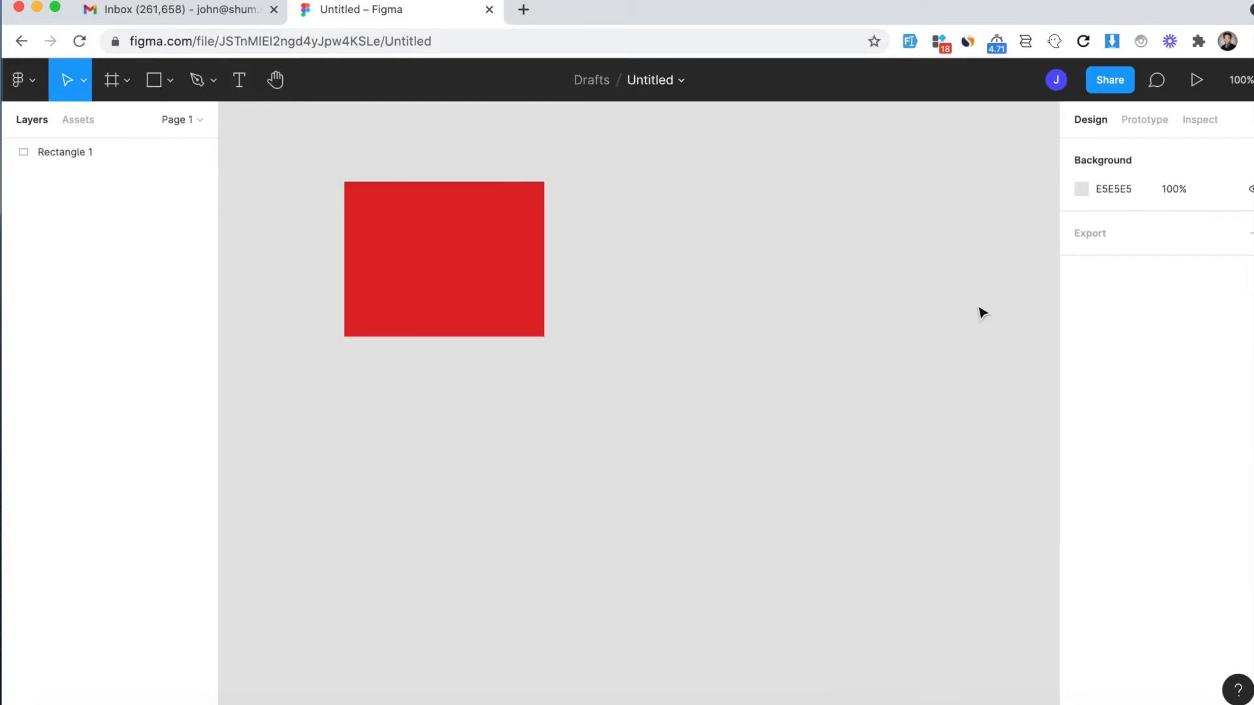
Step: Add a black inside stroke to the red rectangle and set its width to 4
click(521, 244)
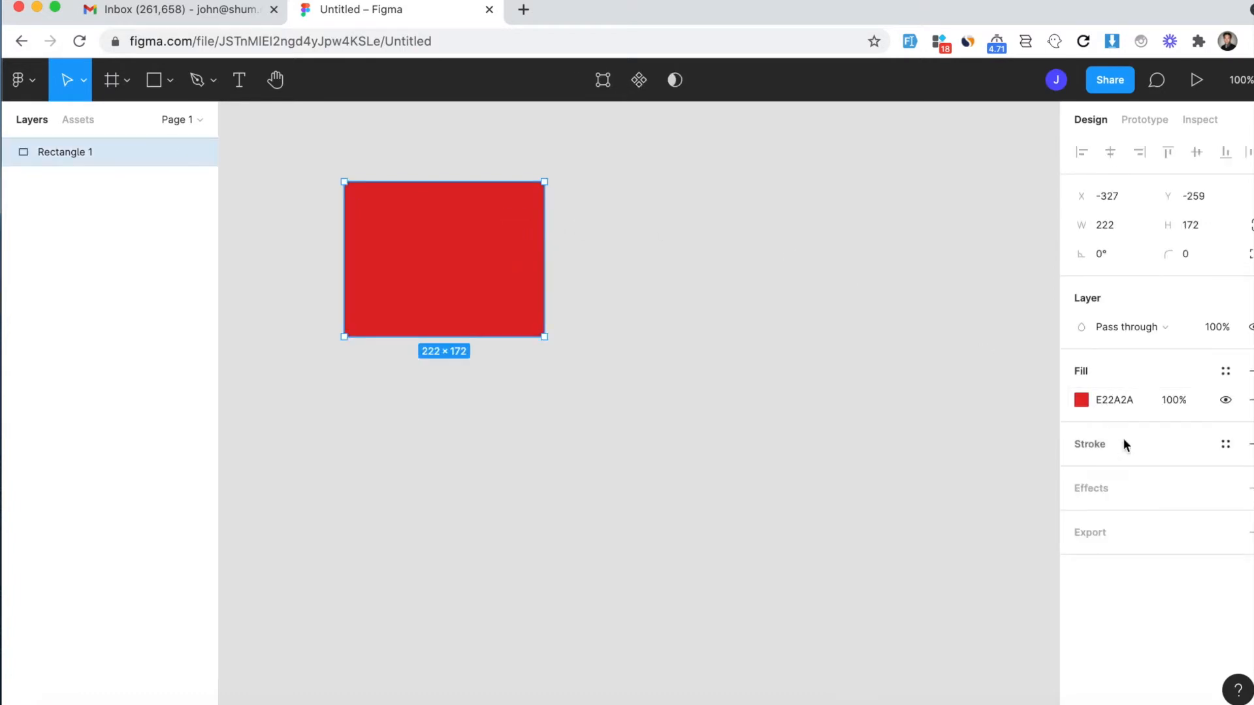
click(1249, 445)
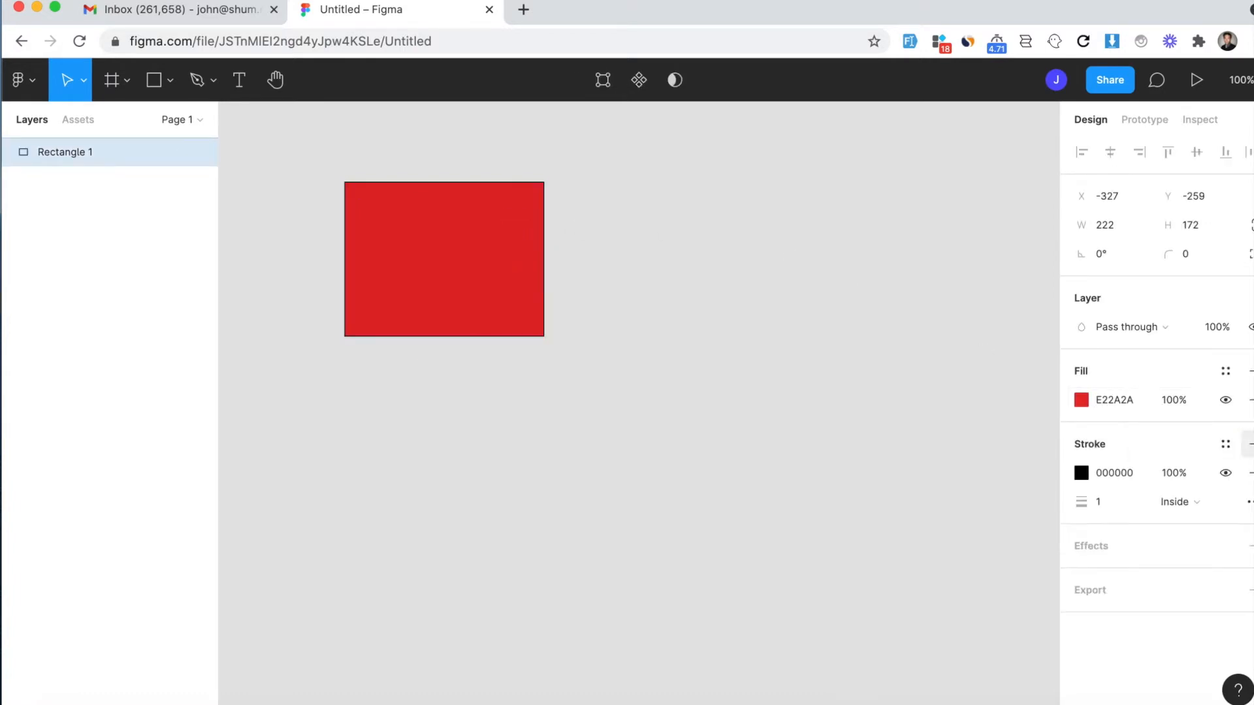
click(1099, 502)
key(Up)
key(Up)
key(Up)
key(Up)
key(Up)
key(Up)
key(Up)
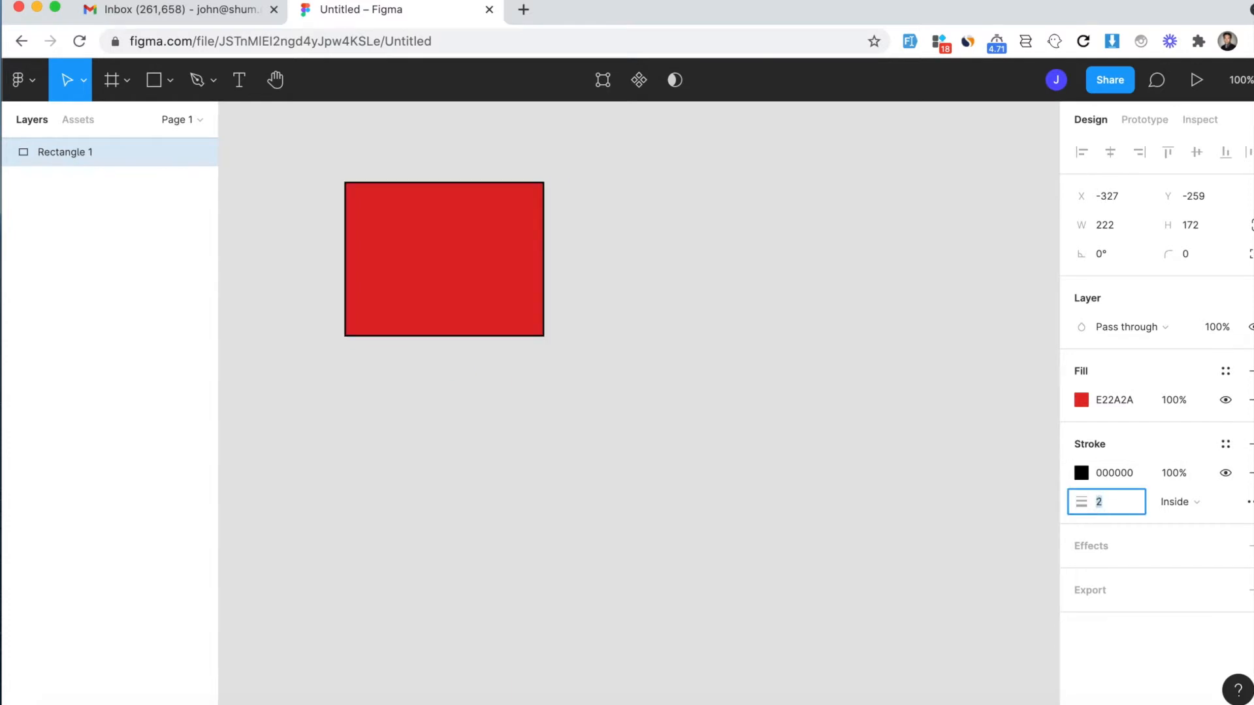
key(Down)
key(Down)
key(Down)
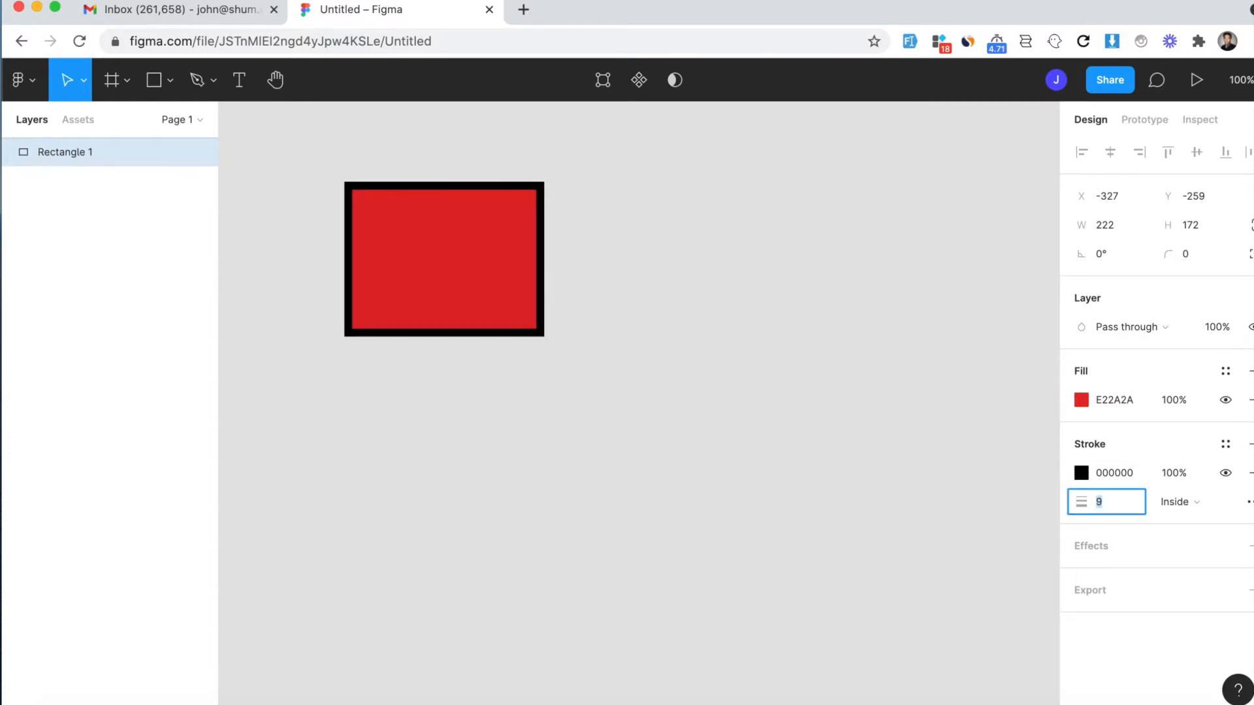
key(Down)
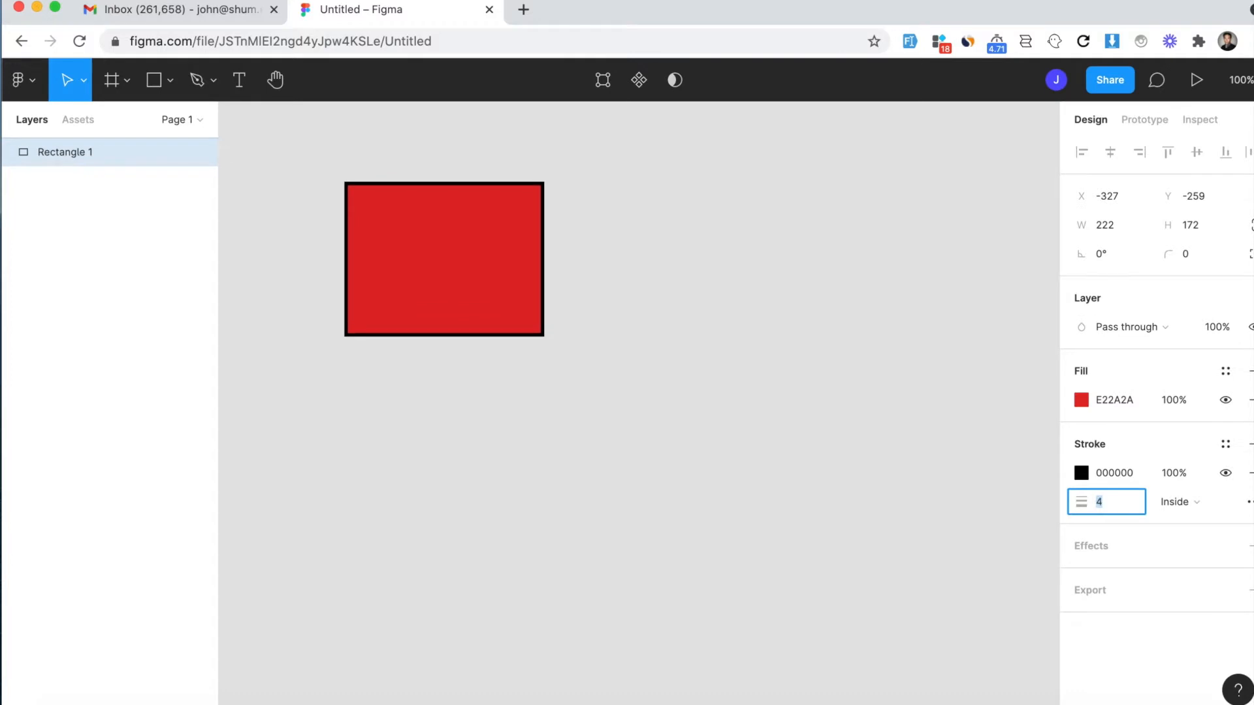
click(1049, 518)
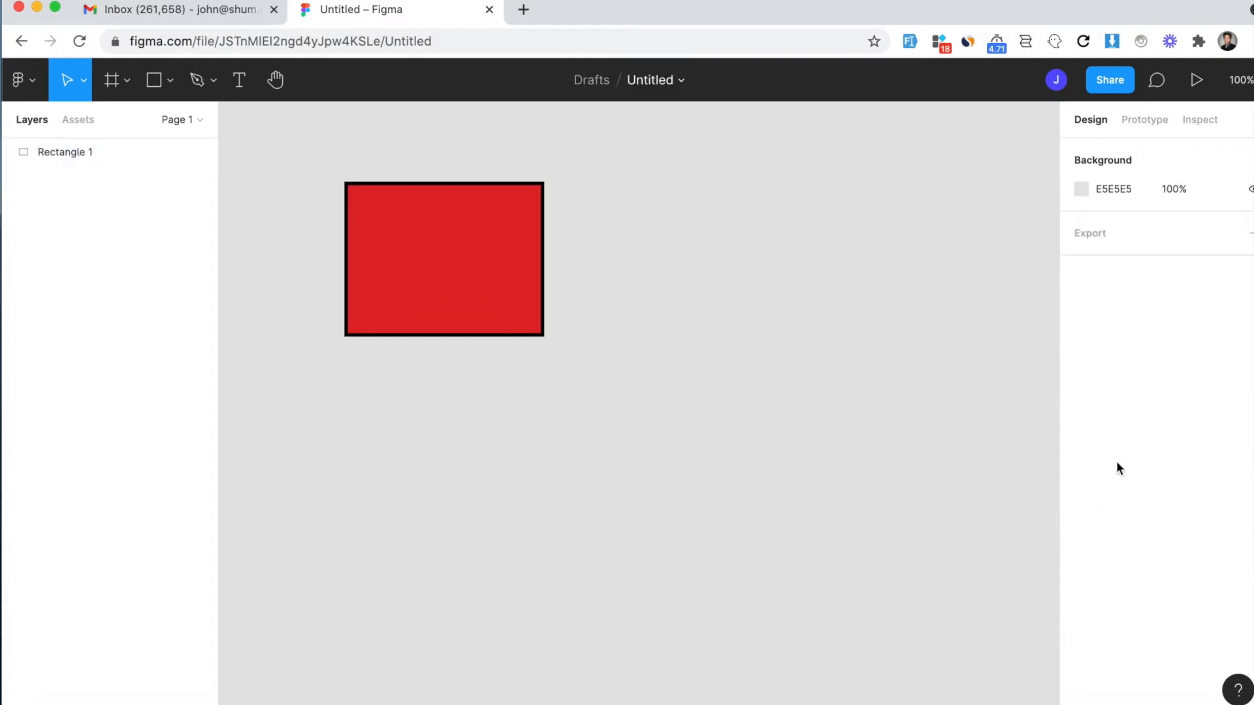
Step: Duplicate the red rectangle three times to form an evenly spaced horizontal row of four
click(521, 277)
key(super+d)
drag(465, 257, 719, 253)
key(super+d)
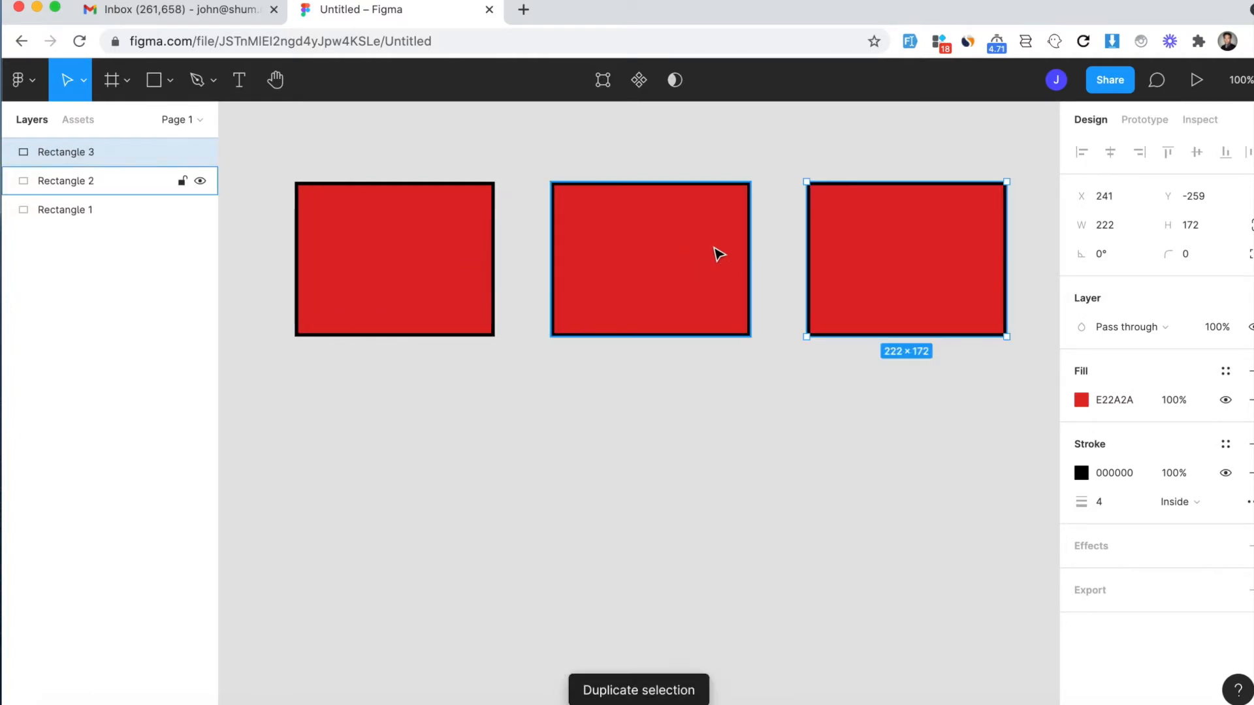
key(super+d)
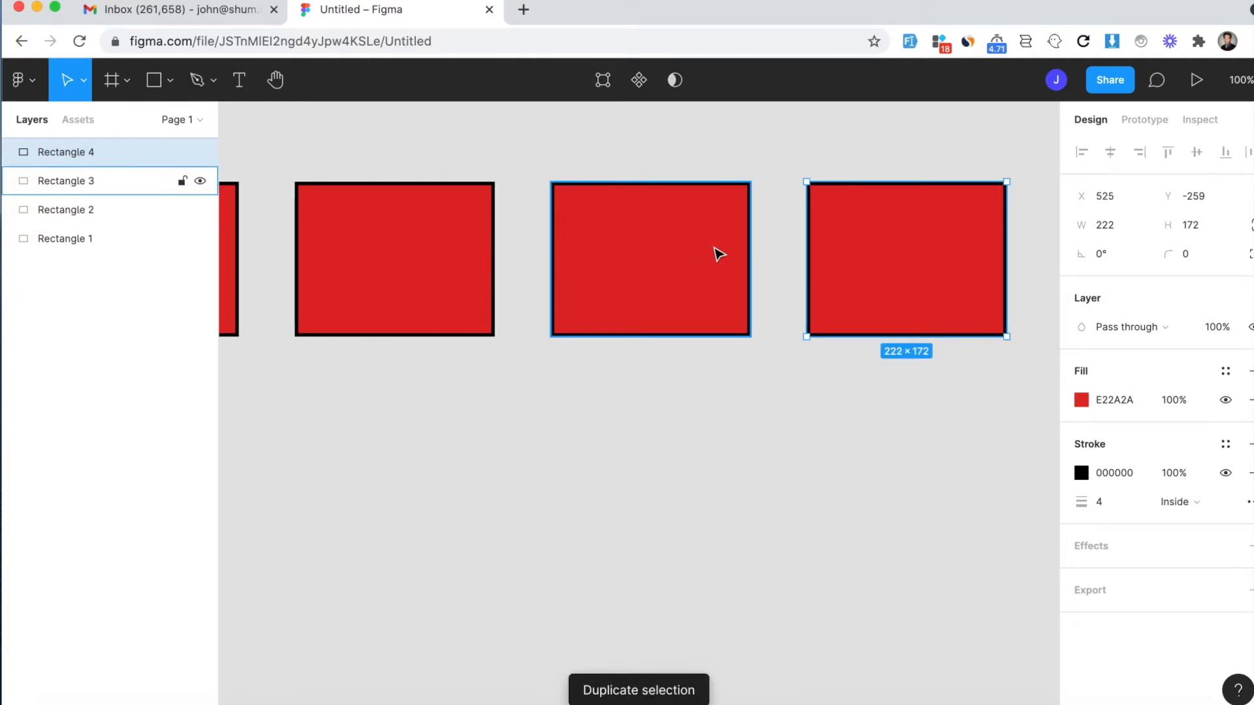
scroll(719, 254, down, 5)
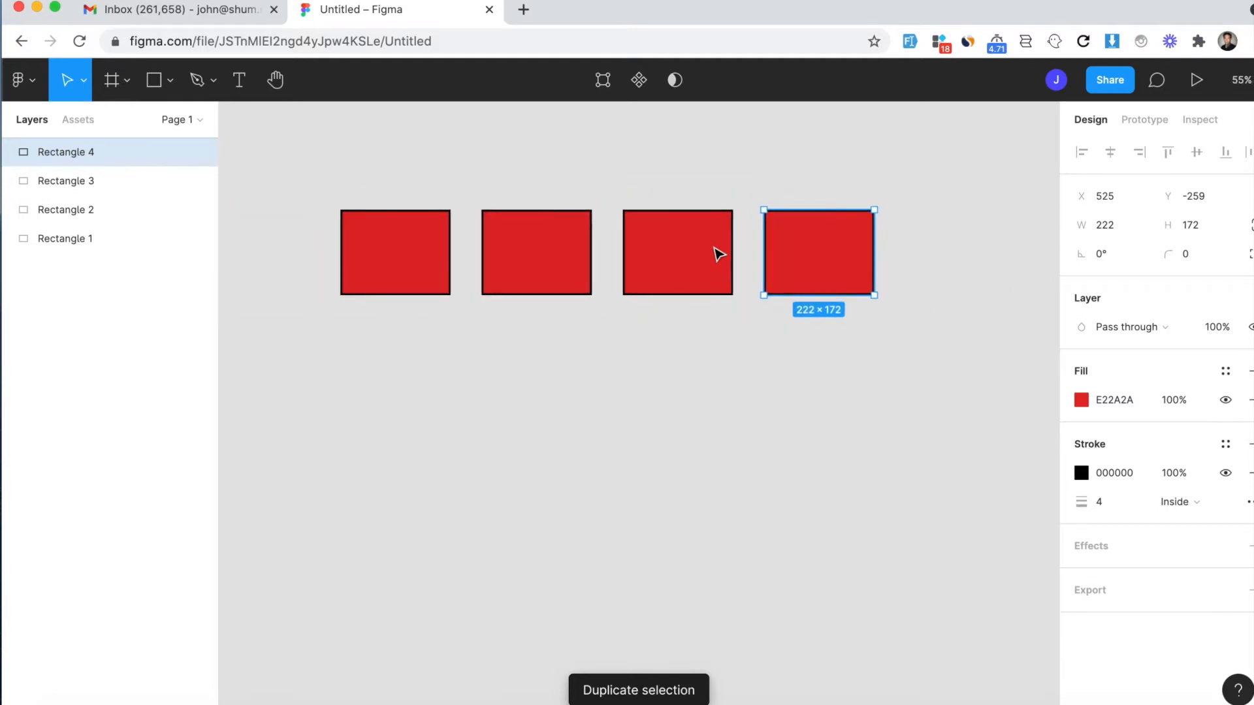
click(655, 361)
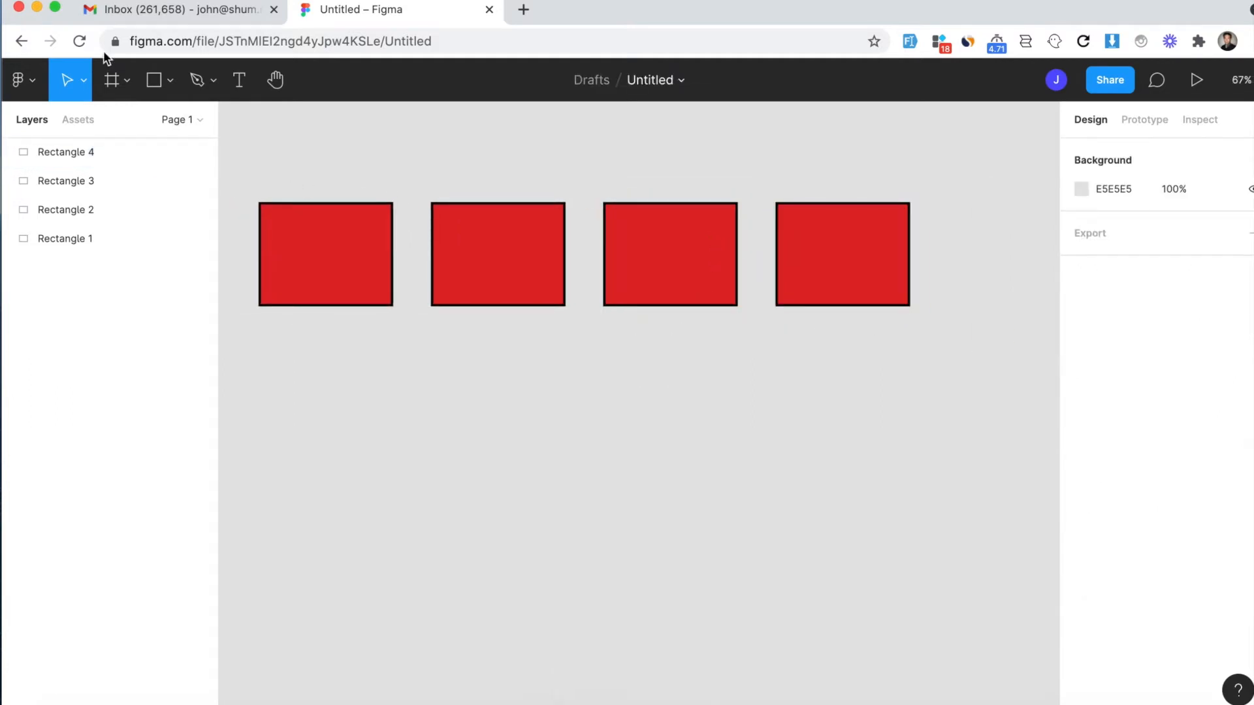
Step: Add a text layer reading "This is some text!" below the row of rectangles
click(239, 96)
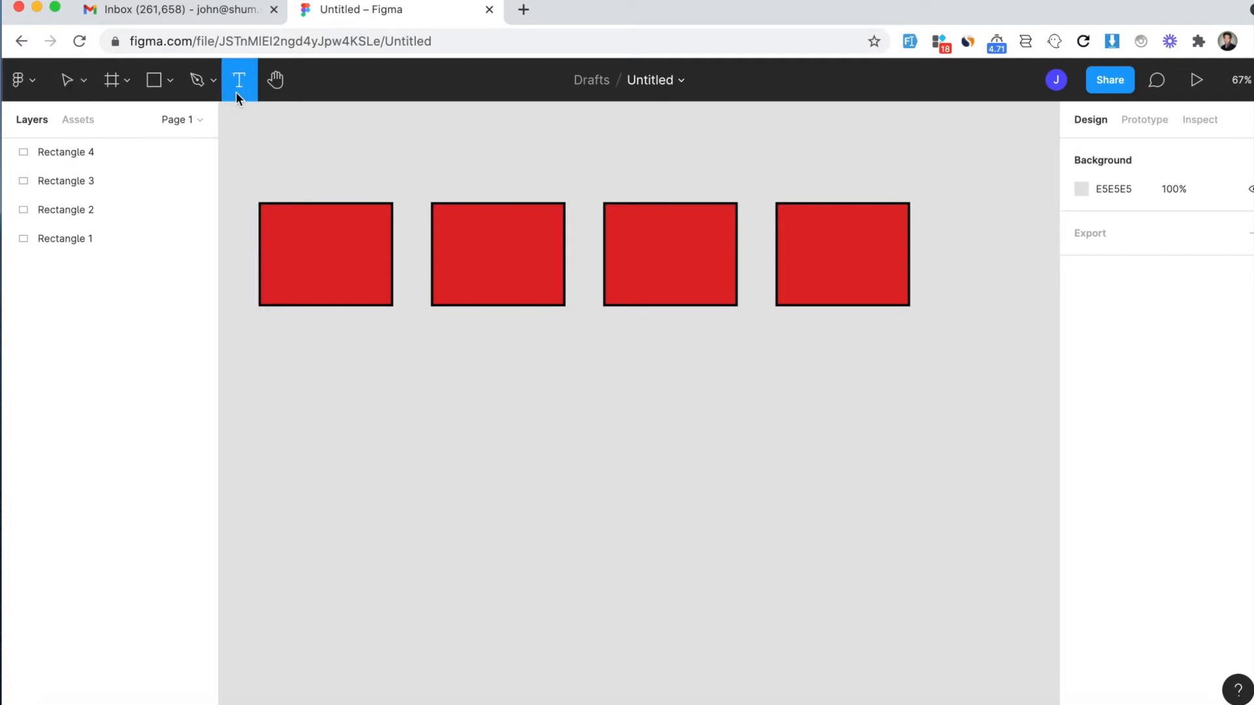
click(328, 371)
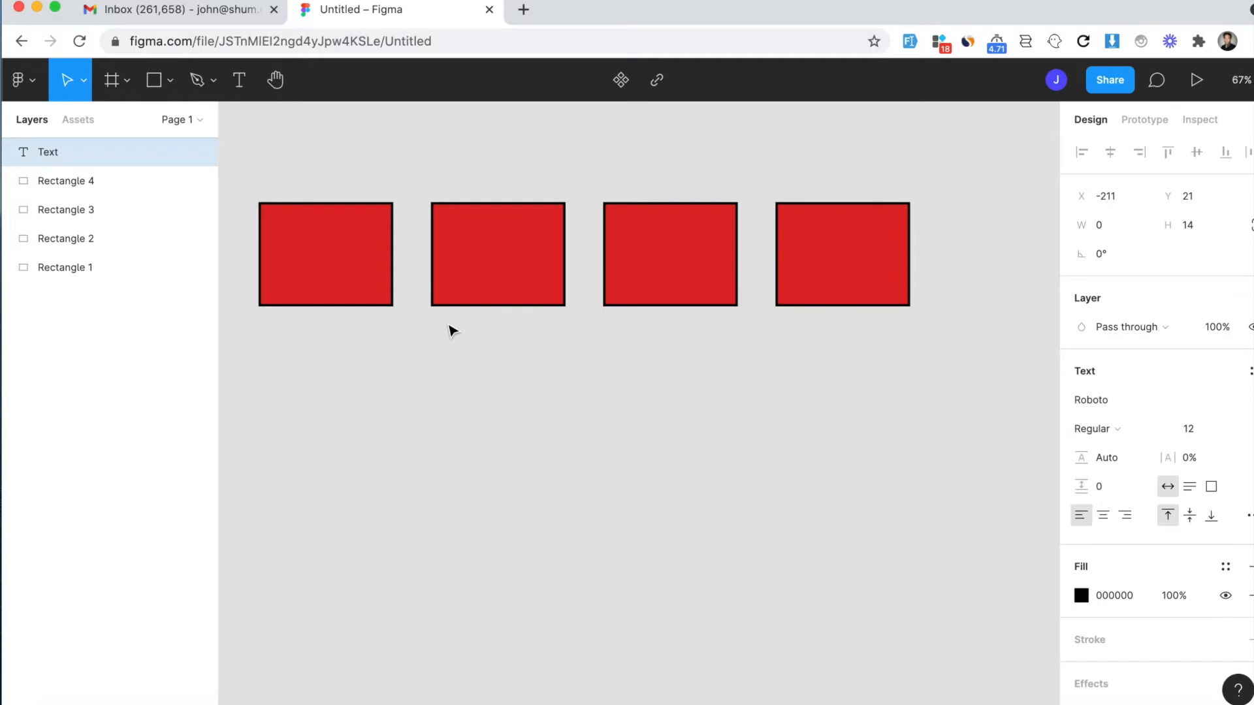
text(This is some text!)
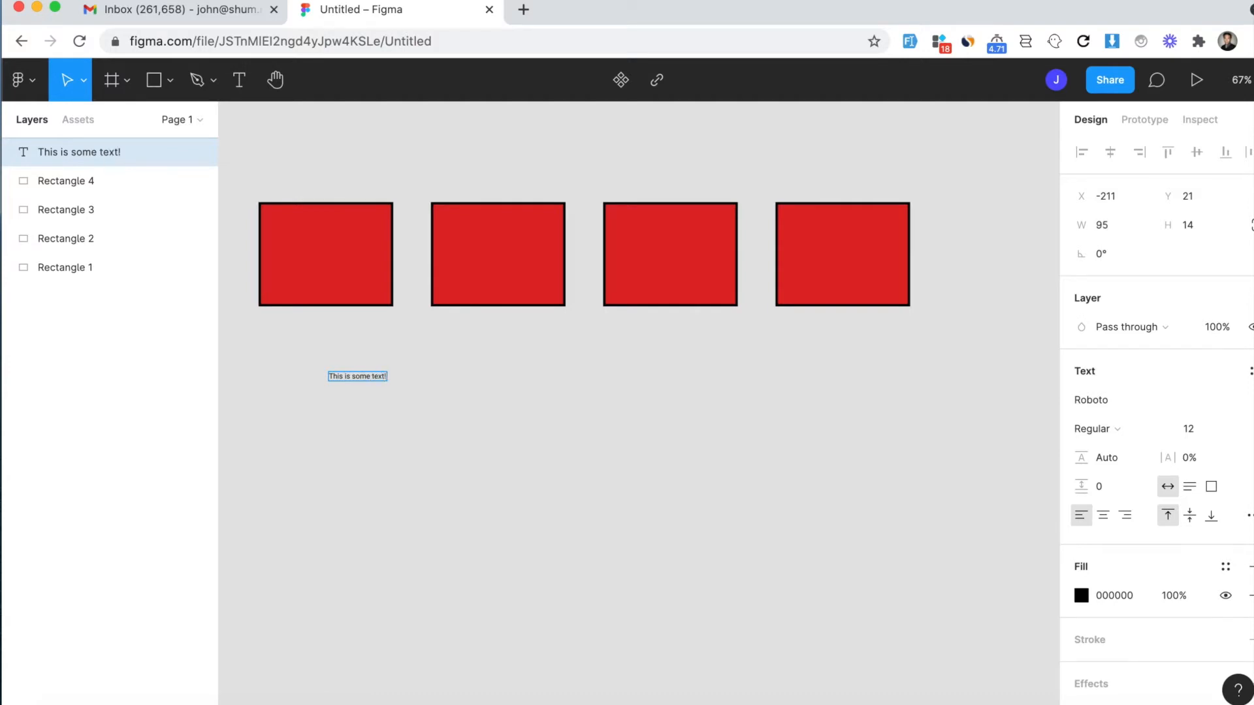
Step: Set the font size of the whole "This is some text!" layer to 40
key(super+a)
click(1192, 429)
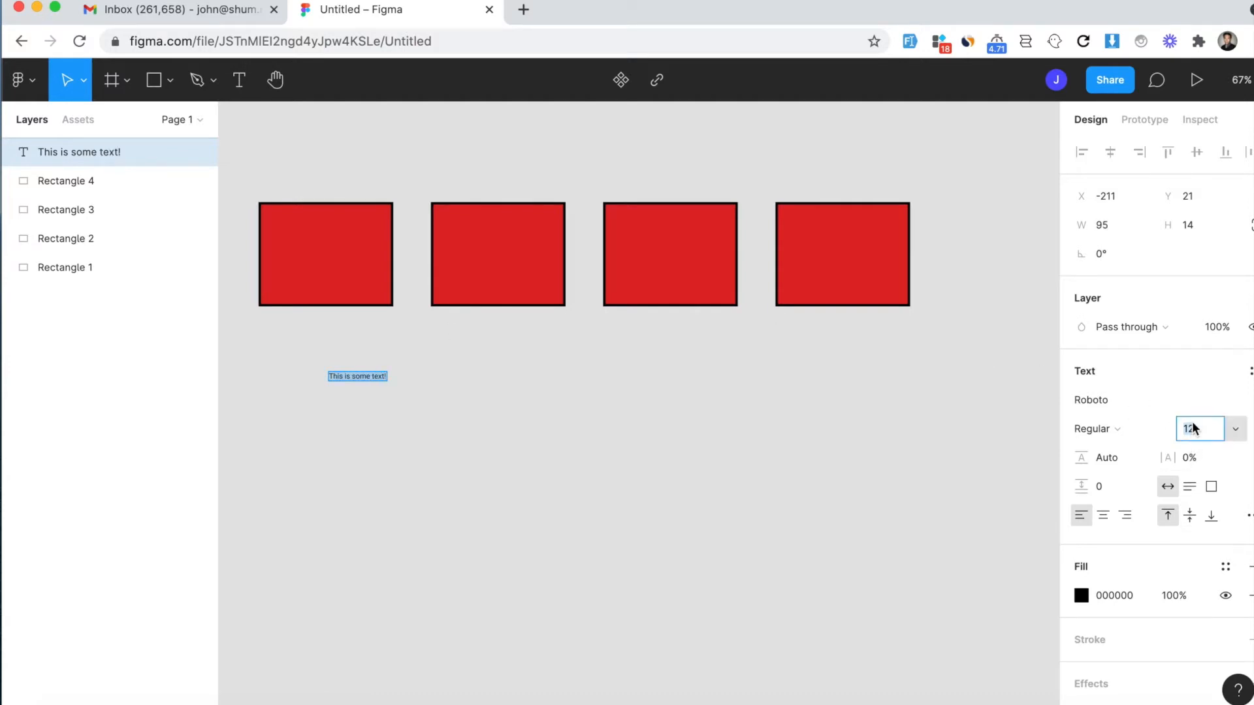
text(40)
key(Tab)
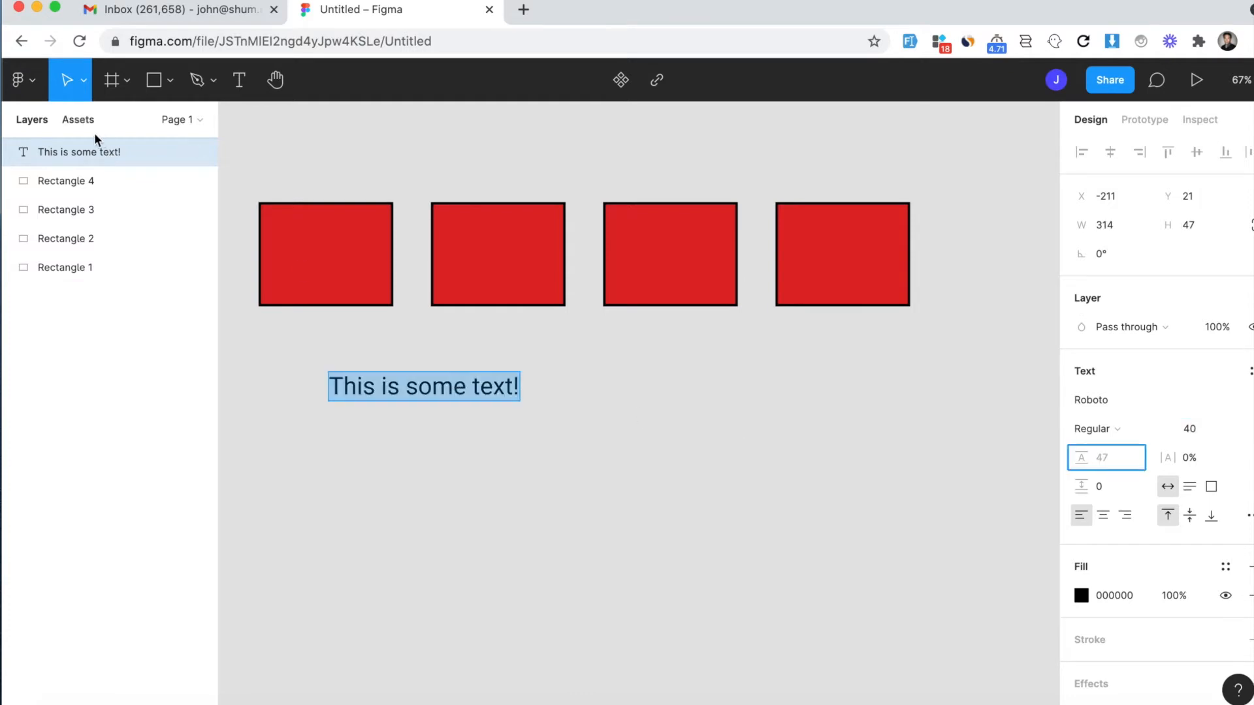
click(353, 477)
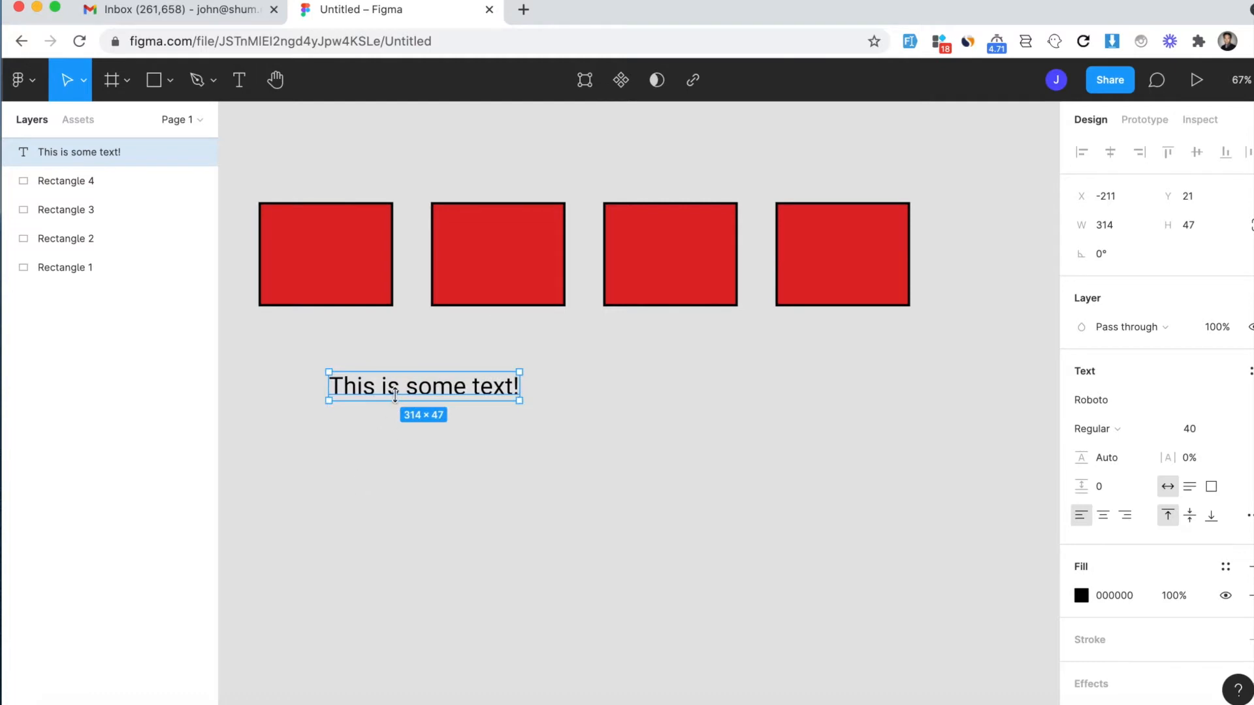
Step: Move the text into the first rectangle of the row and resize its box to about 160 × 137 to fit
drag(404, 388, 348, 259)
drag(464, 240, 369, 212)
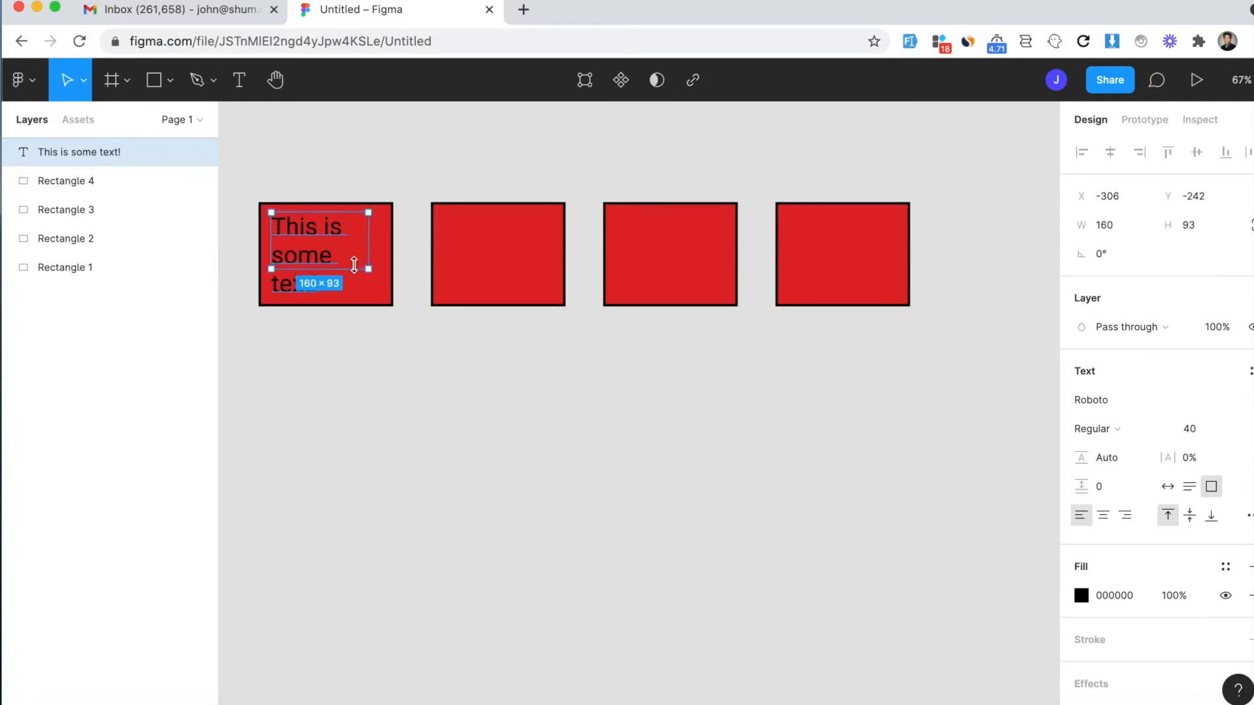
drag(354, 267, 355, 295)
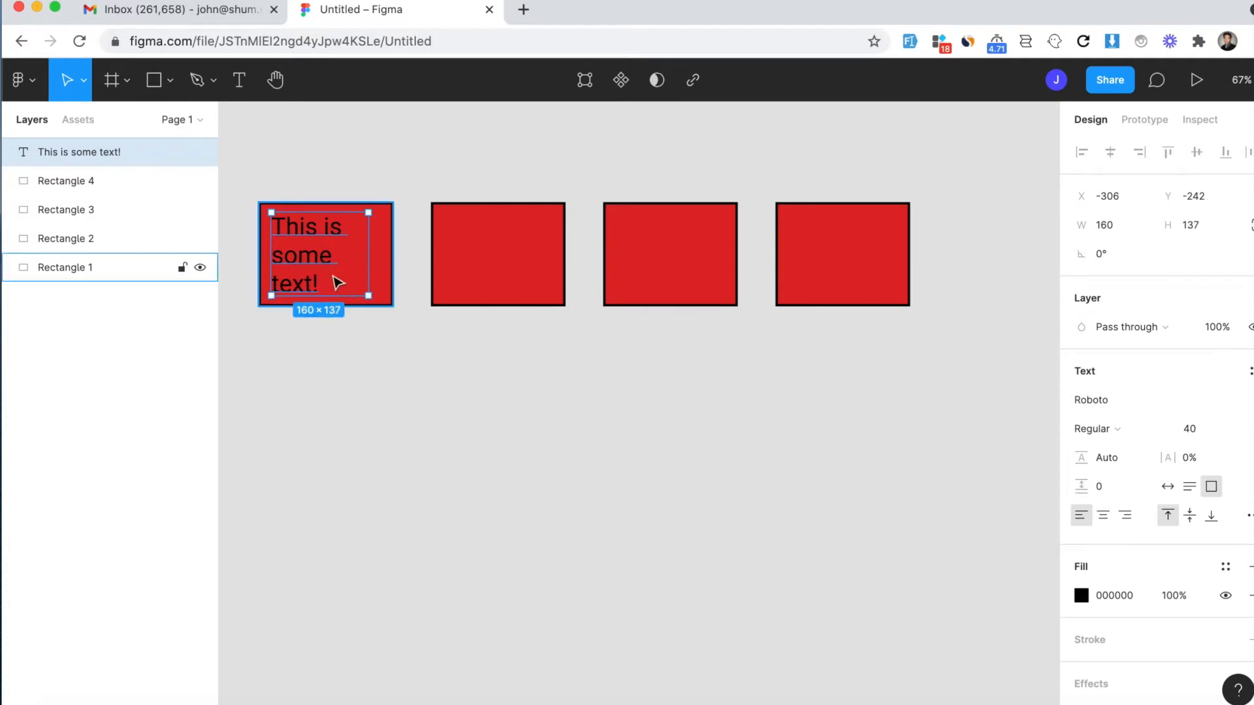
Step: Reduce the font size of the text in the first rectangle step by step to 31
key(super+a)
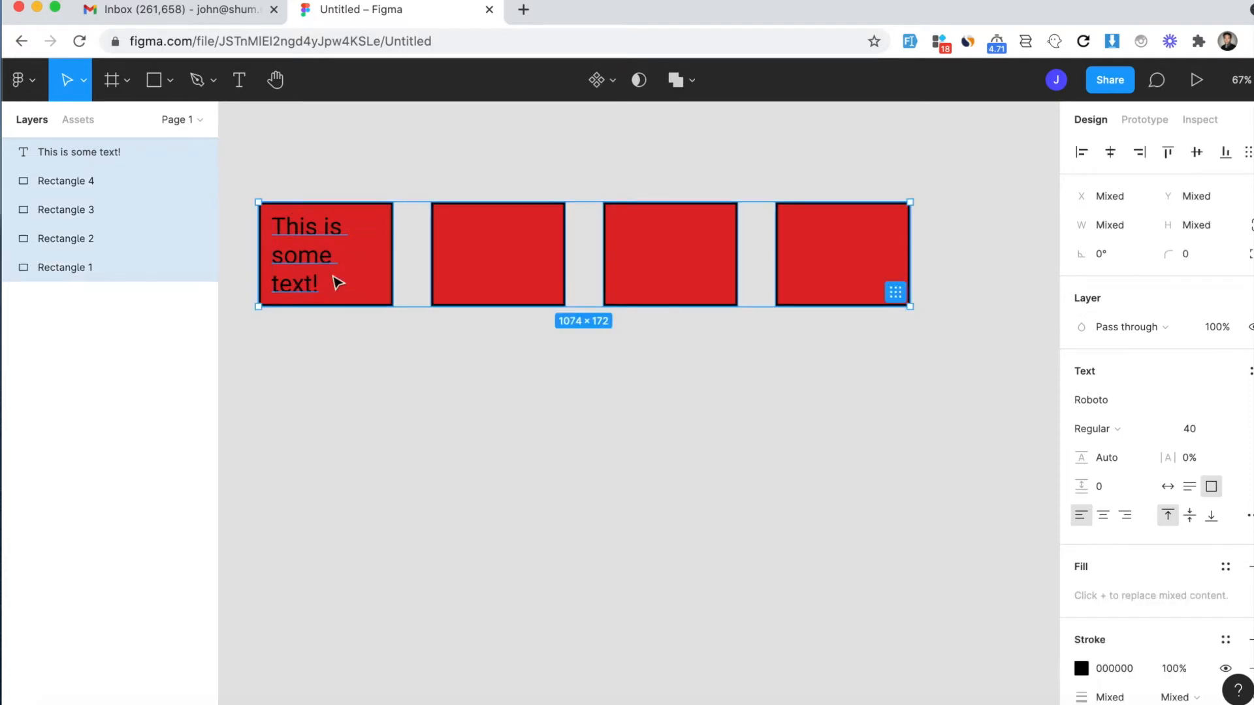
double_click(302, 266)
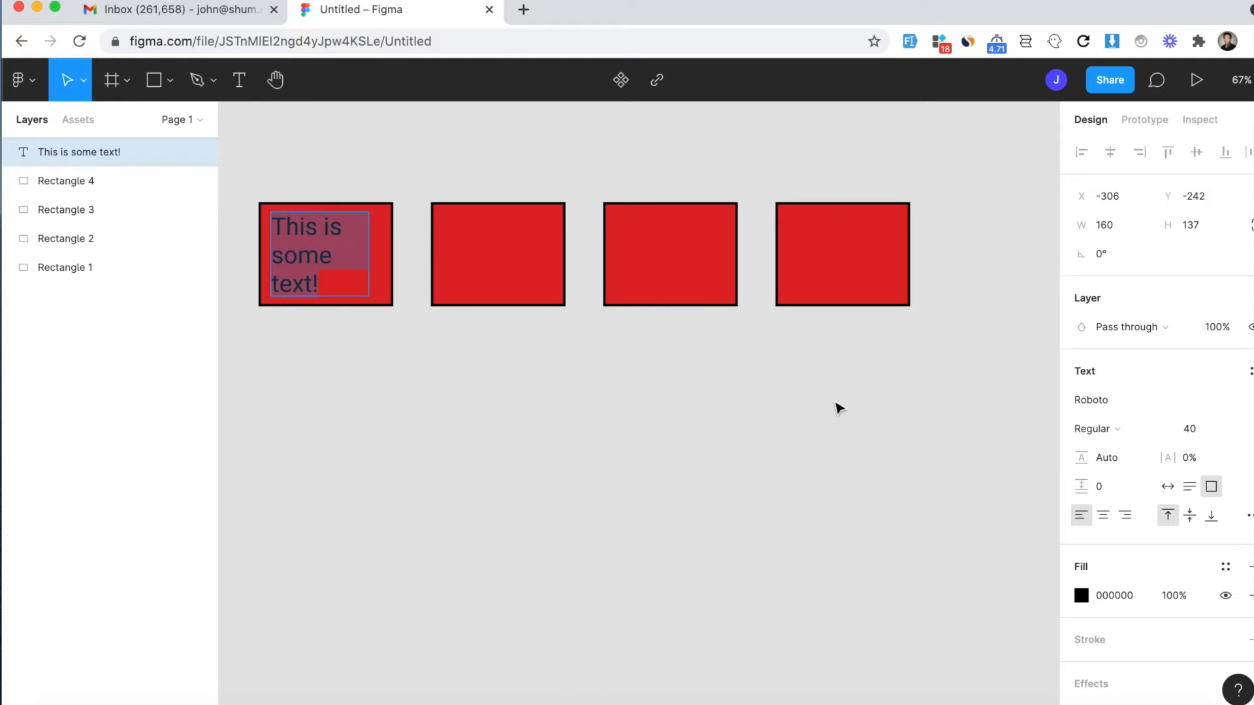
key(Escape)
key(super+shift+comma)
key(super+shift+comma)
key(super+shift+comma)
key(super+shift+comma)
key(super+shift+comma)
key(super+shift+comma)
key(super+shift+comma)
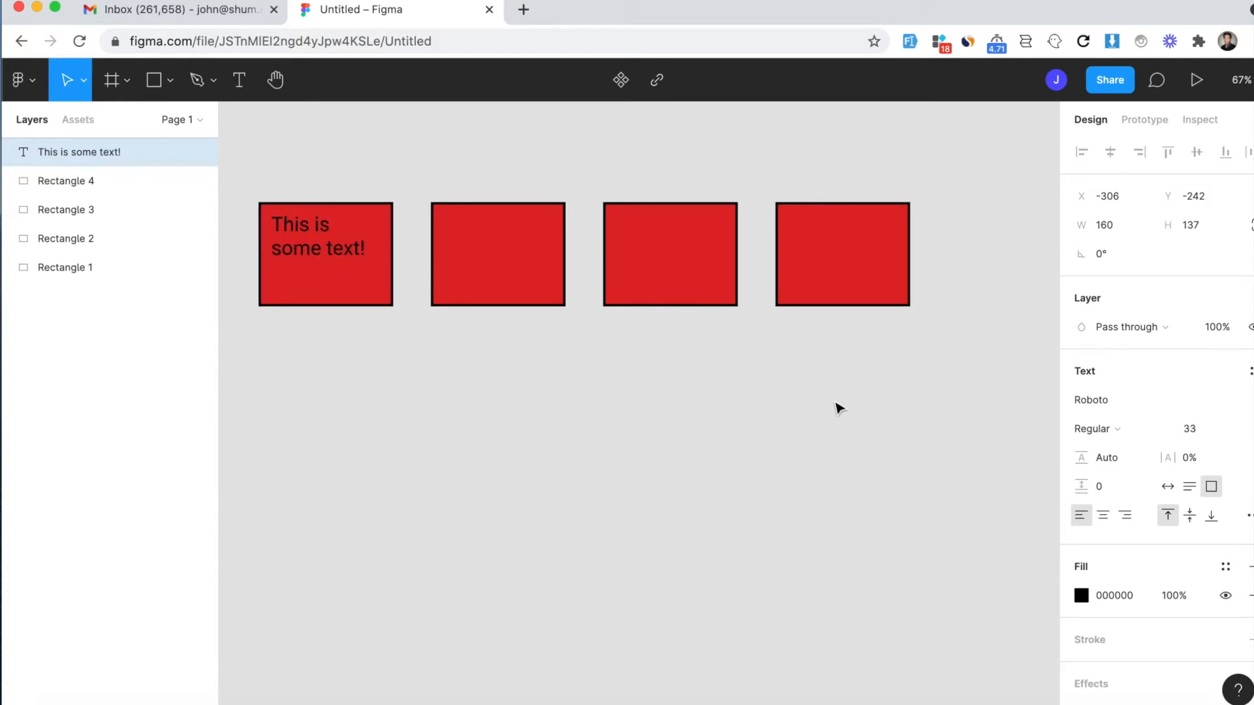
key(super+shift+comma)
key(super+shift+comma)
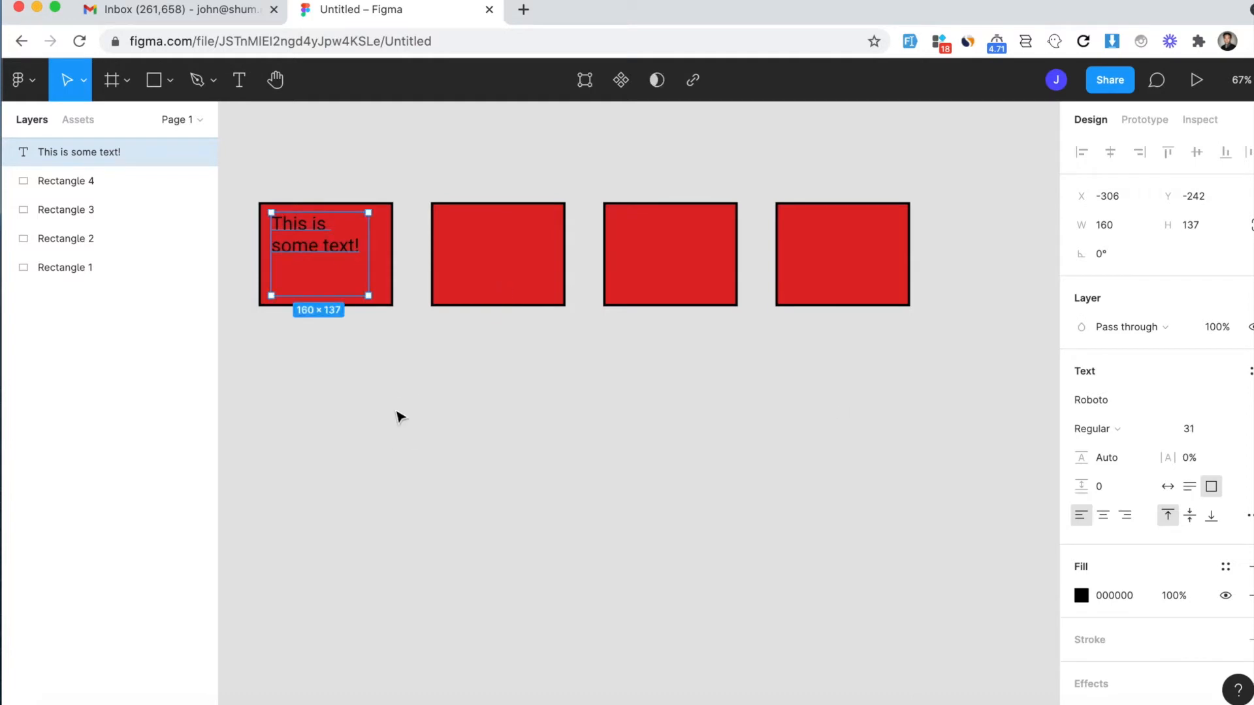
Step: Move the text down to Y -224 in the first rectangle and change its fill to F4E7E7
drag(320, 254, 320, 264)
double_click(321, 265)
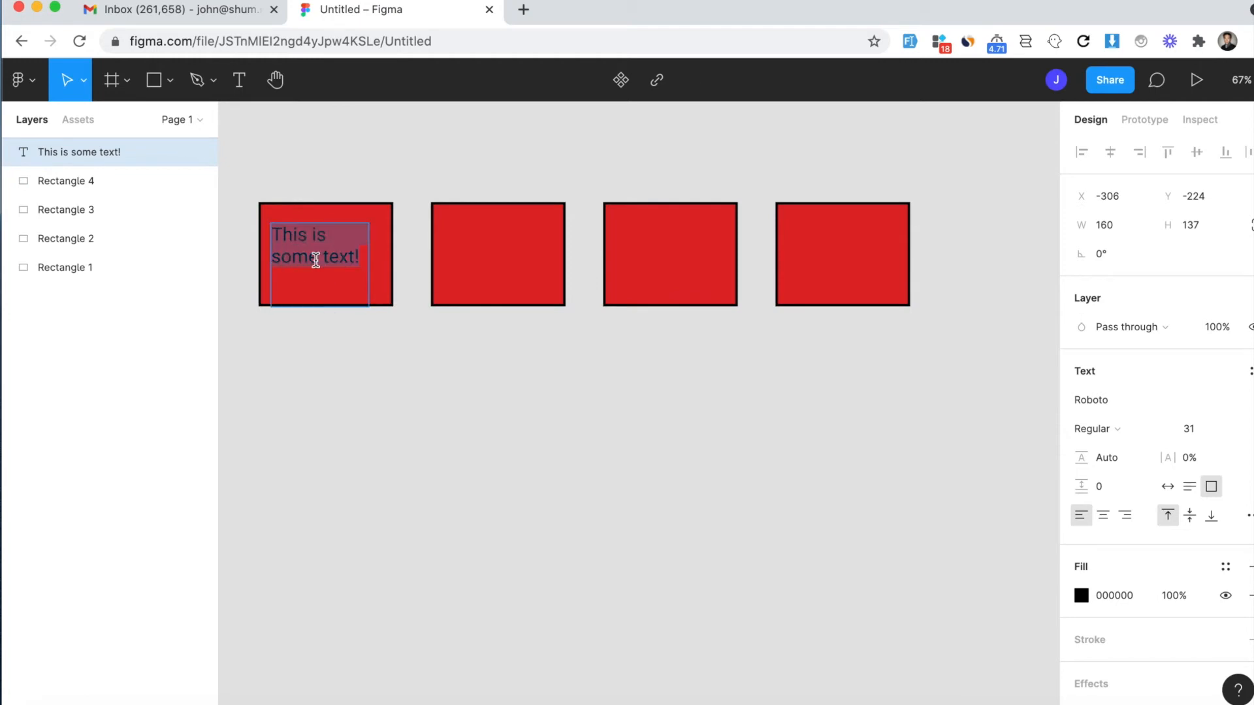
click(1081, 595)
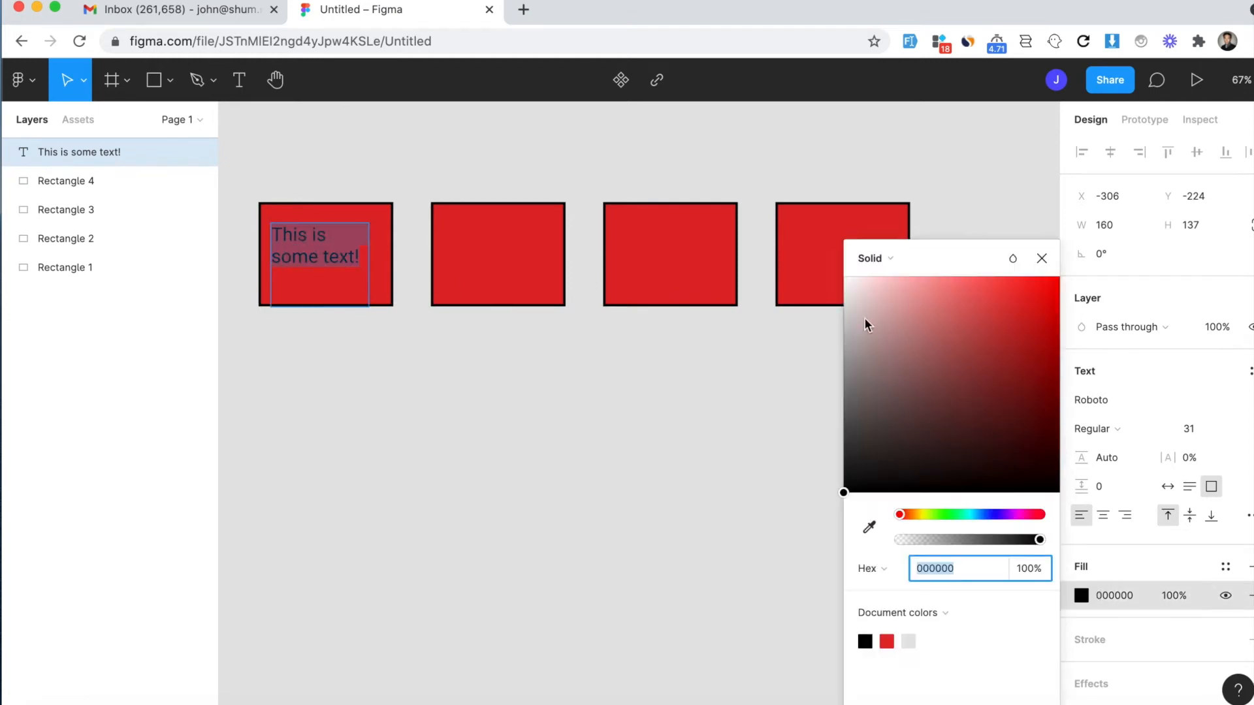
drag(855, 324, 857, 296)
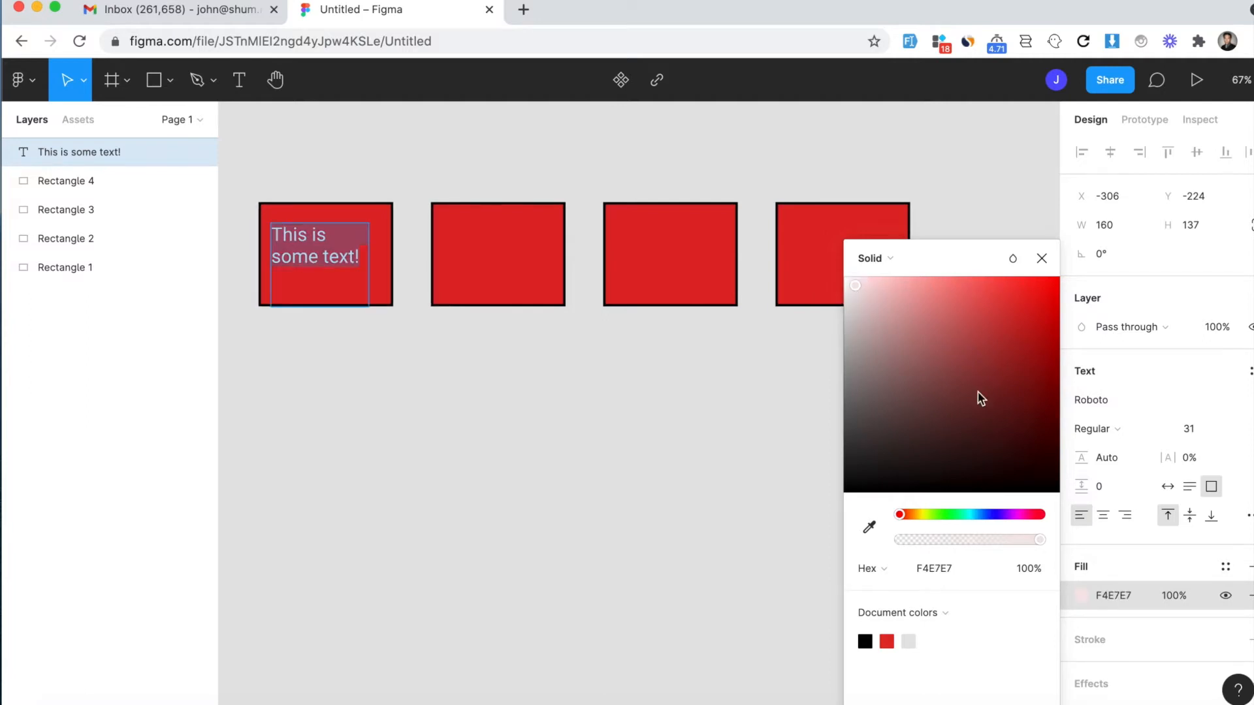
key(Escape)
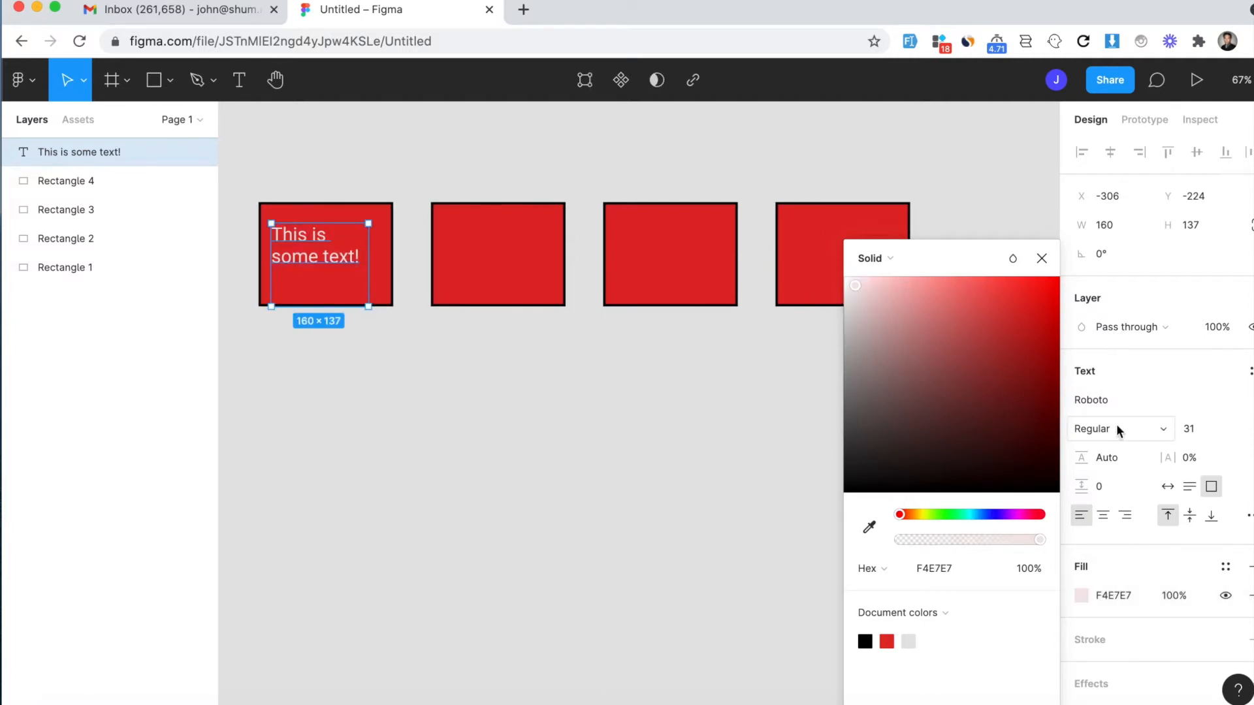
Step: Change the font of the text in the first rectangle to Rubik One
click(1117, 402)
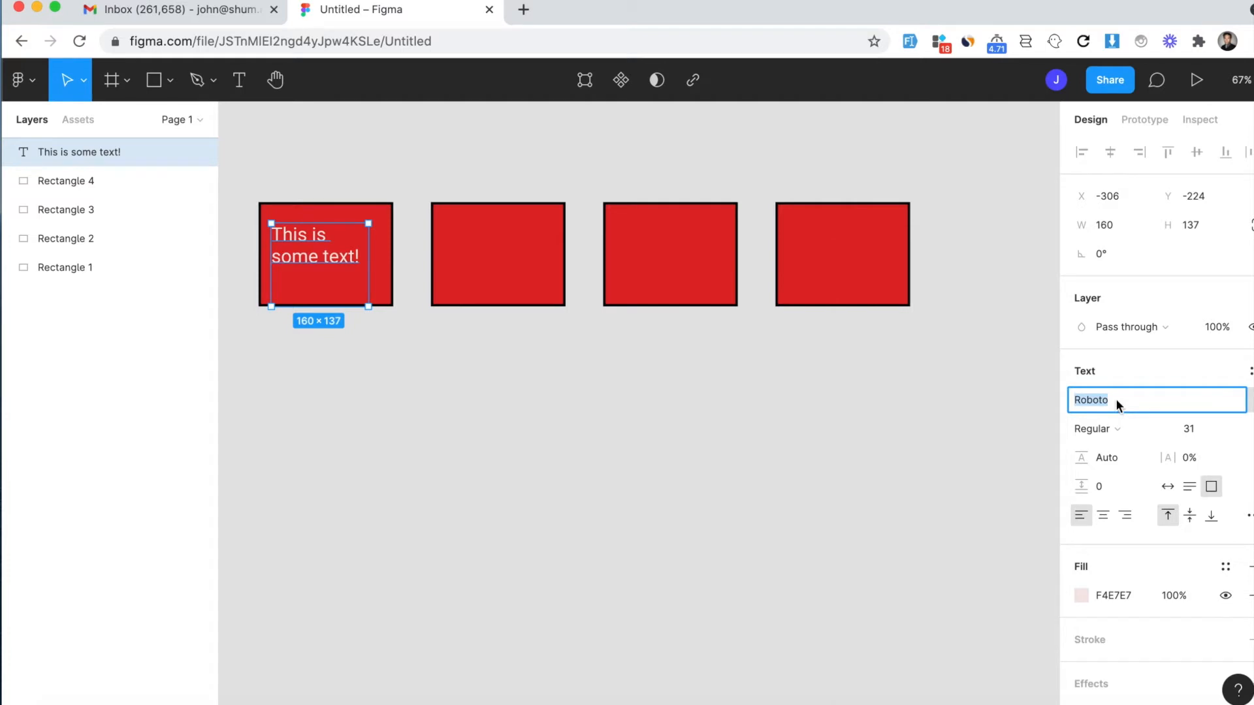
click(1249, 400)
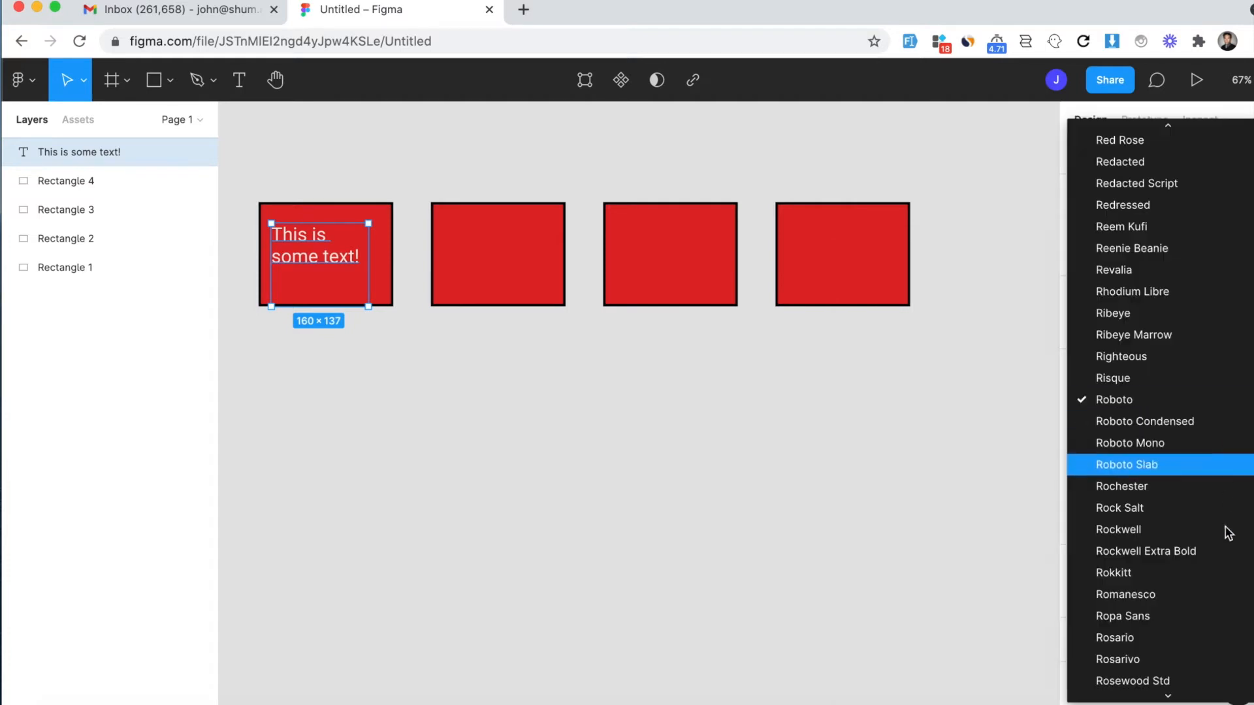
scroll(1190, 338, down, 10)
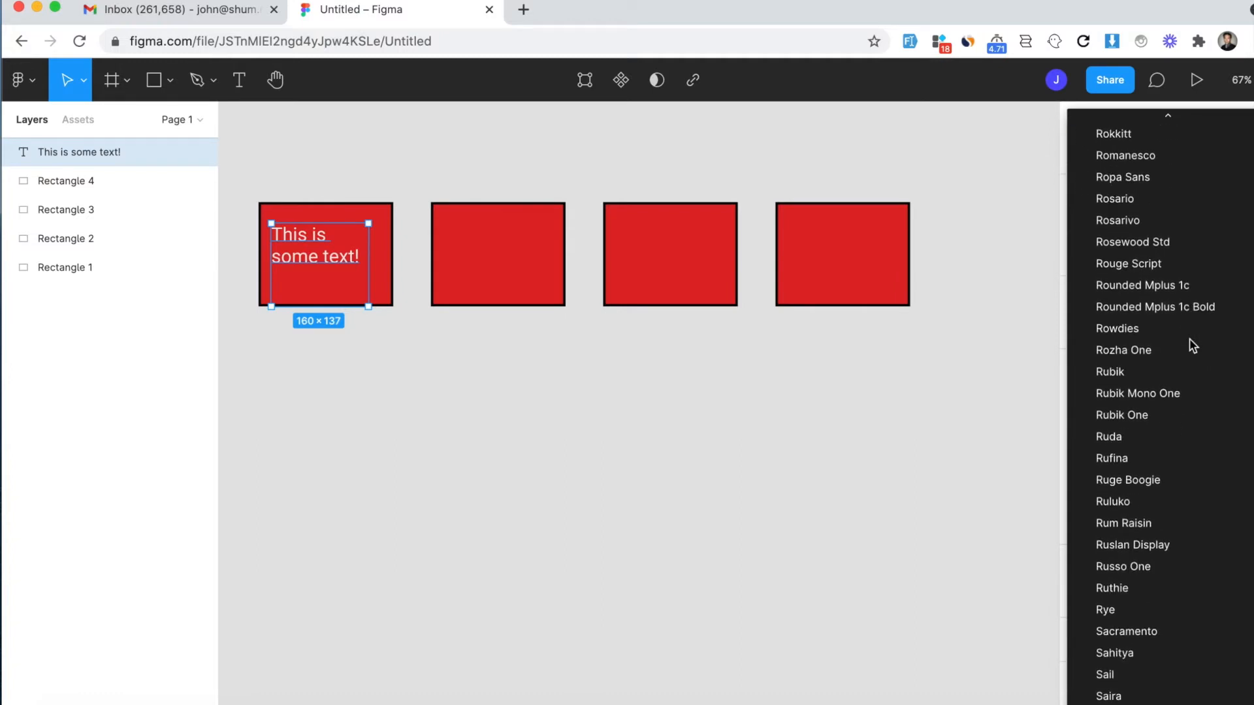
click(1161, 415)
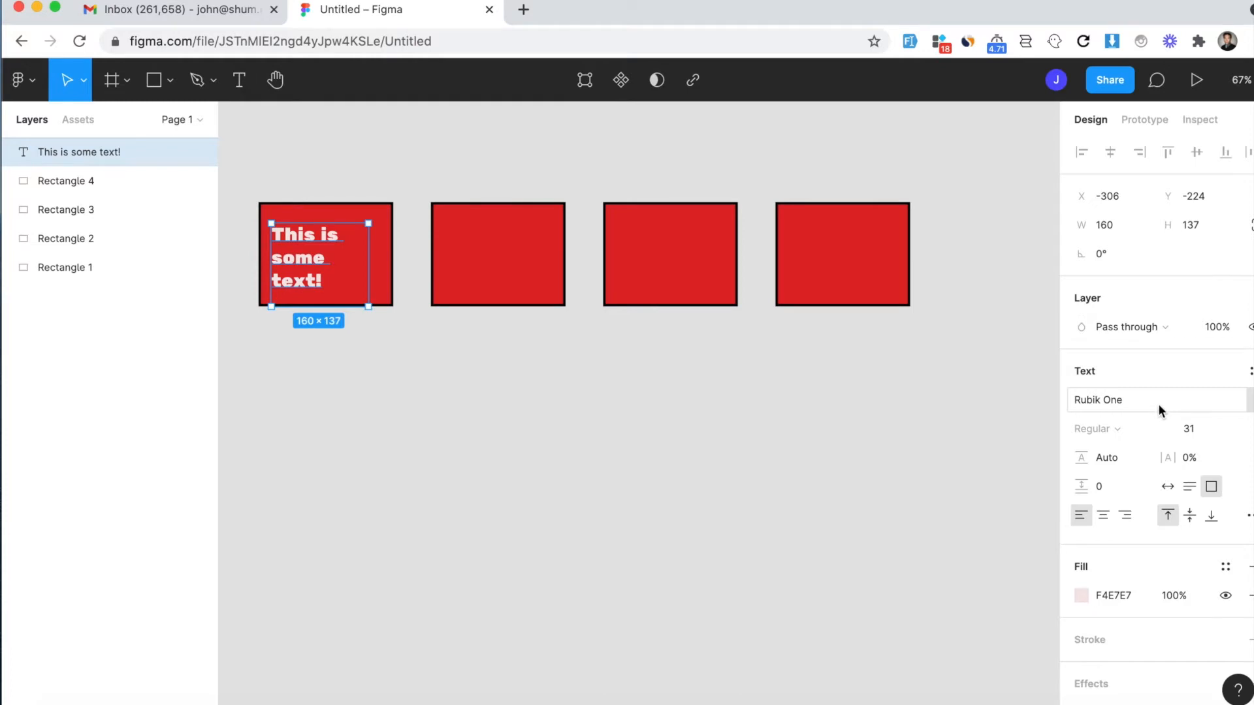
Step: Set the font of the text in the first rectangle to Helvetica Neue
click(1158, 403)
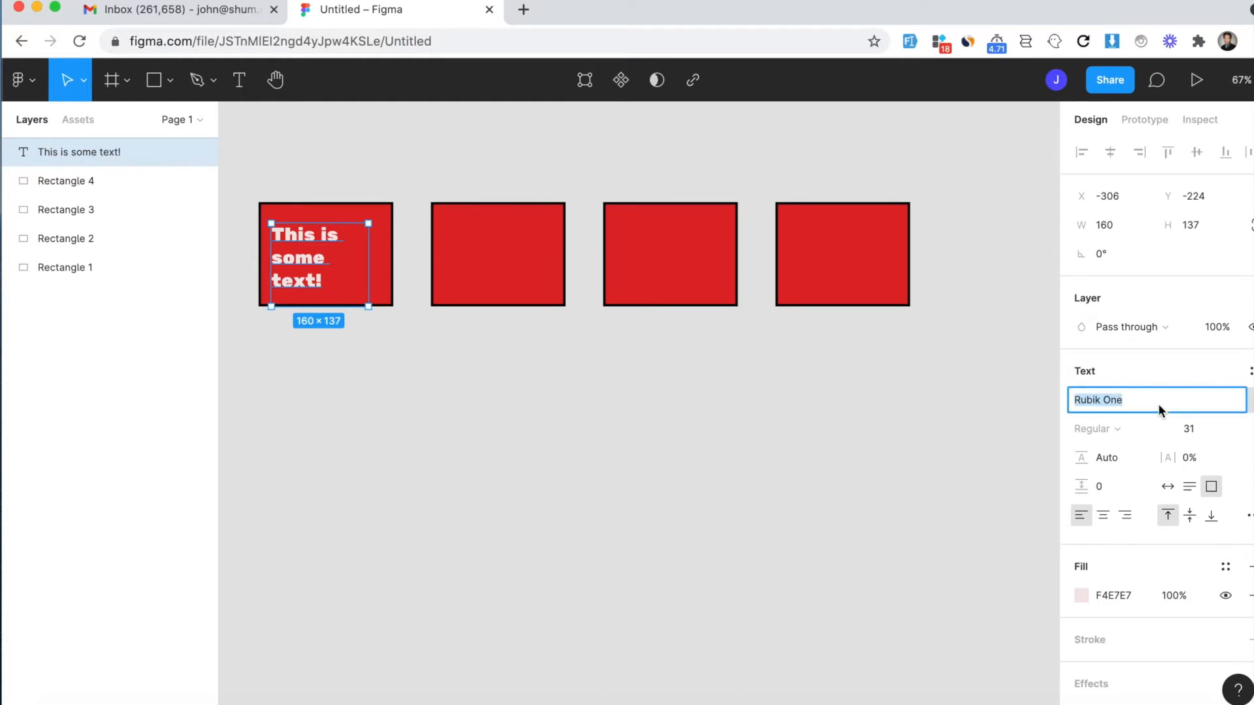
text(Helvetica)
click(1160, 408)
text(n)
key(Return)
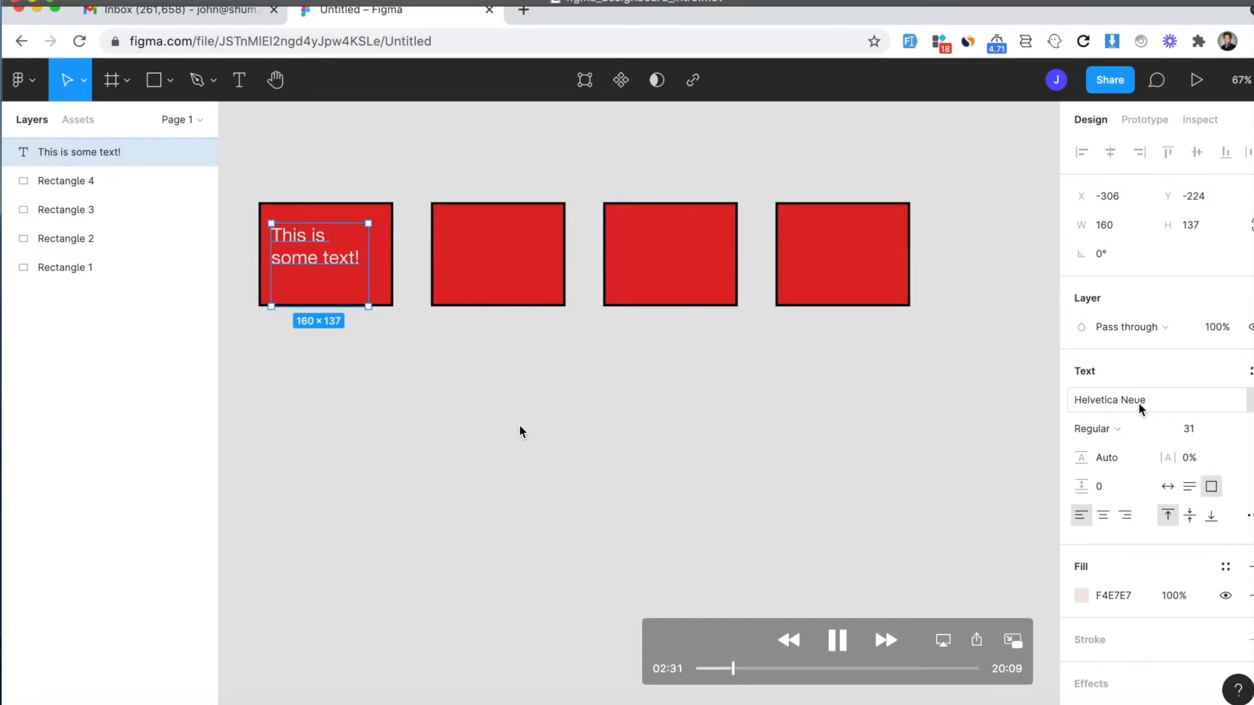
Step: Shorten the text box in the first rectangle to a height of 99
click(412, 343)
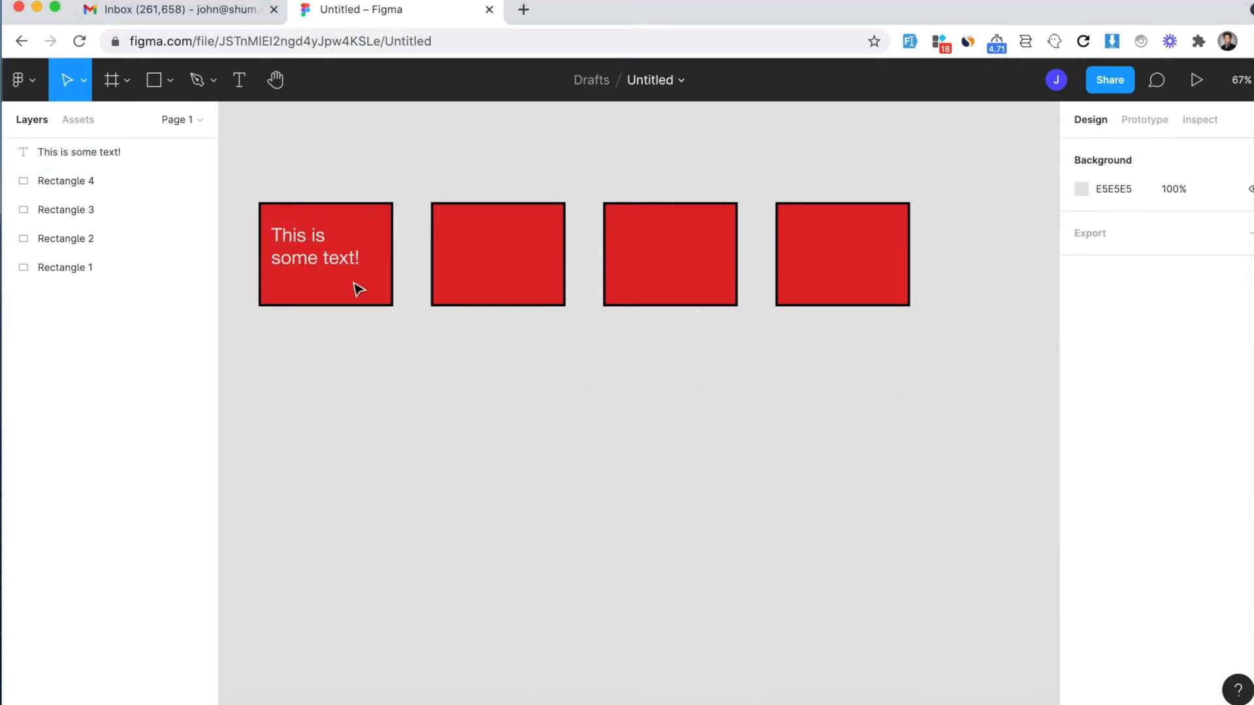
click(335, 257)
drag(319, 307, 319, 285)
click(332, 351)
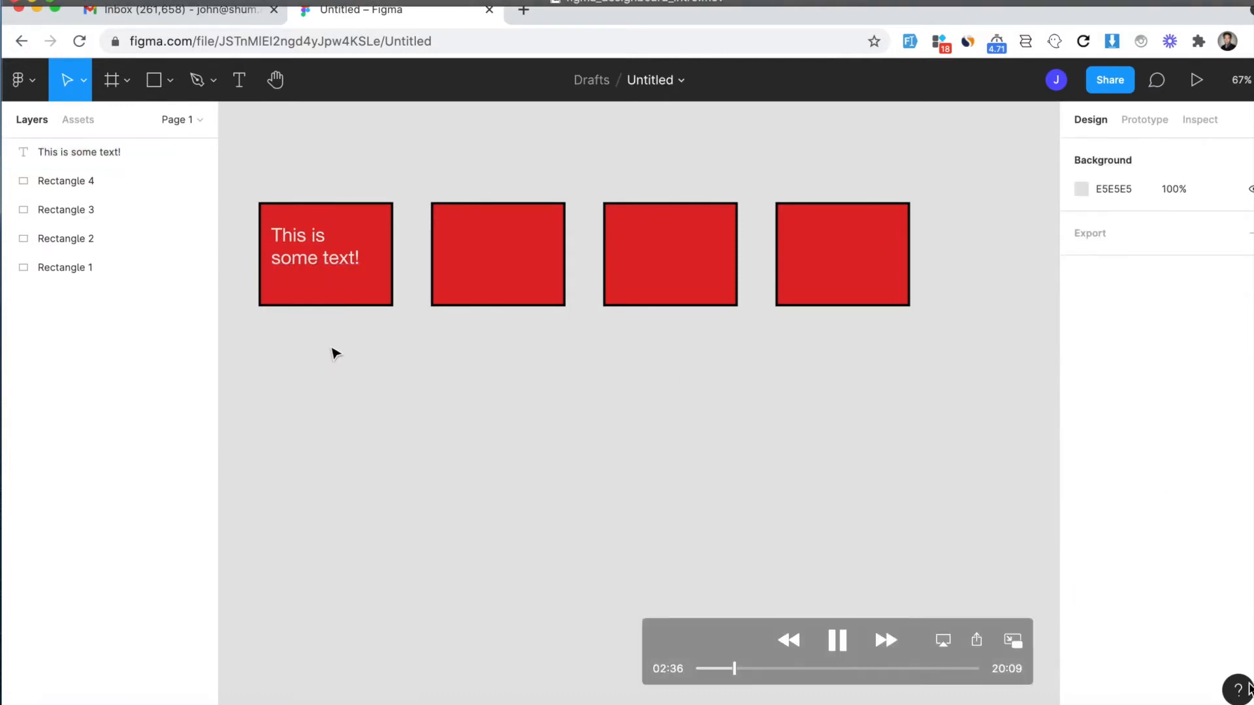
Step: Duplicate the text into the second rectangle at X -12, and repeat the duplication for the third and fourth rectangles
click(308, 262)
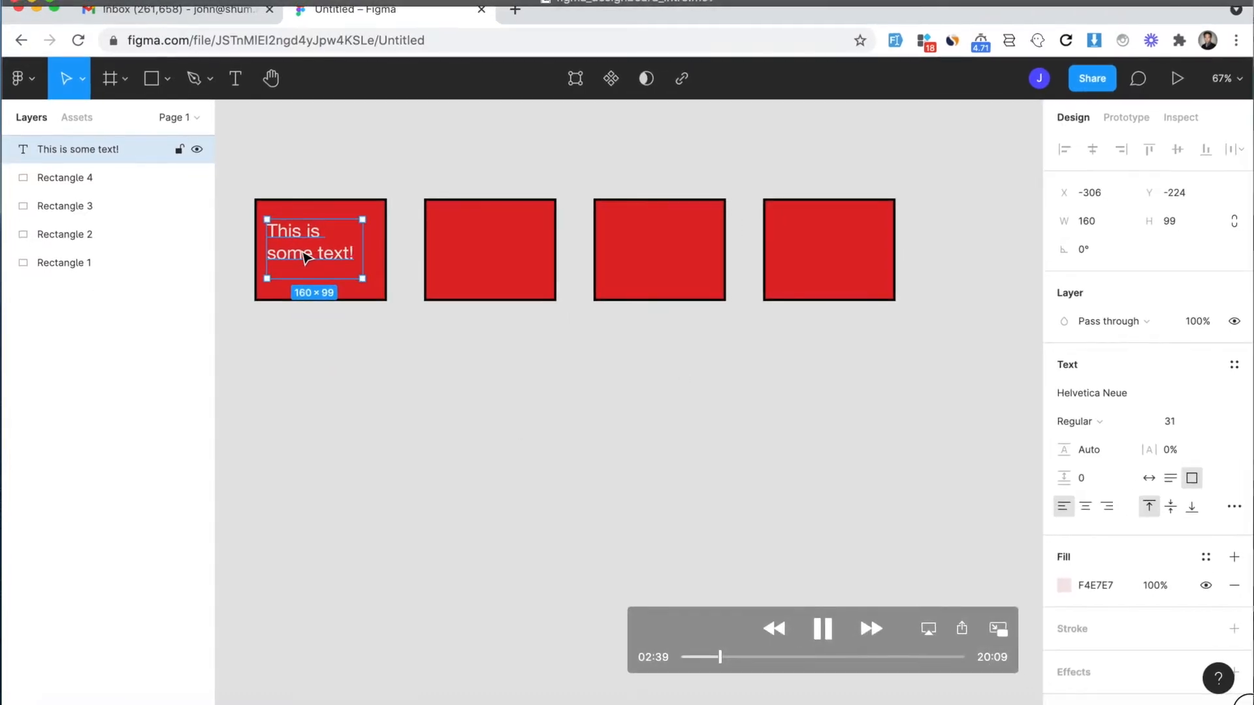
key(super+d)
drag(305, 257, 478, 253)
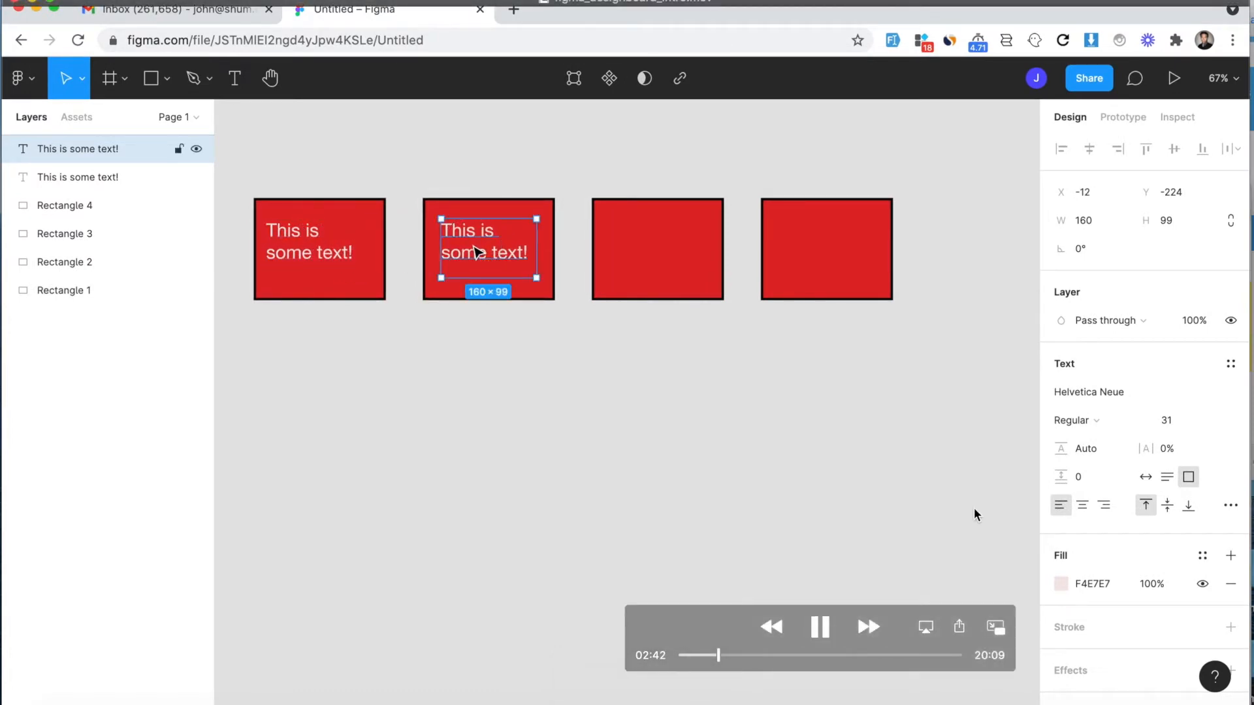
key(super+d)
key(super+d)
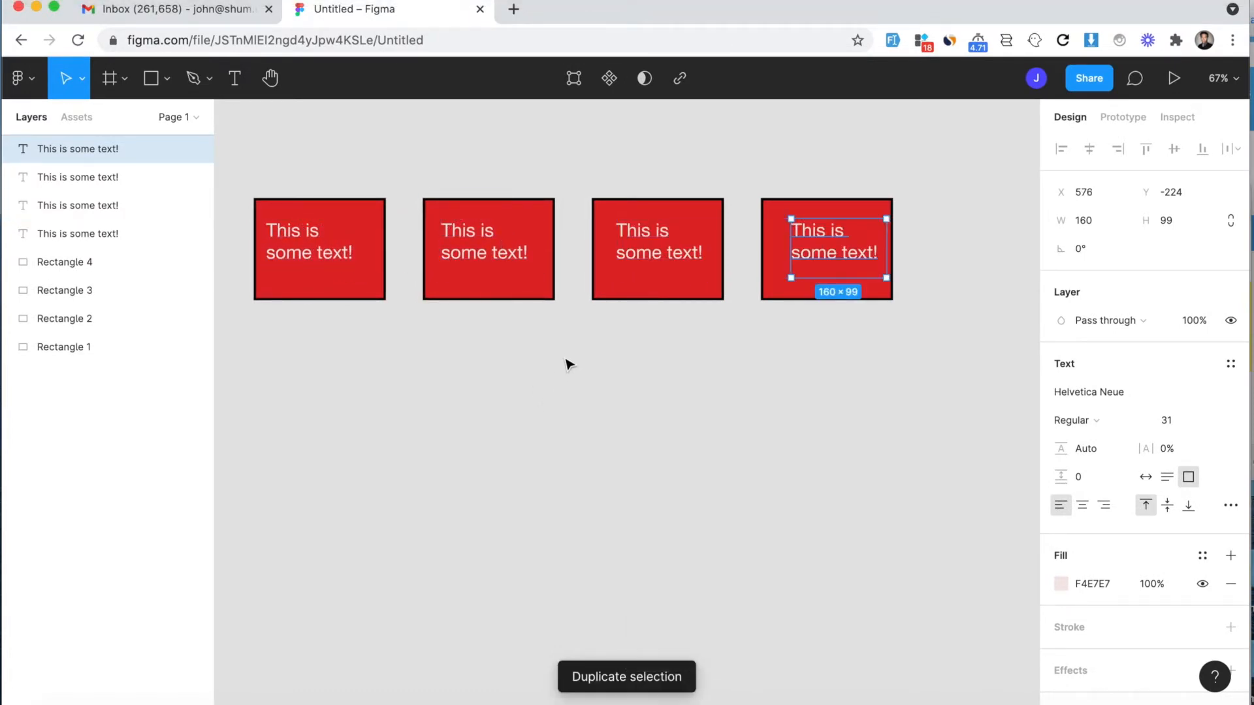
Step: Nudge the texts in the third and fourth rectangles together slightly to the left
shift+click(633, 266)
key(Left)
key(Left)
key(Left)
key(Left)
click(628, 376)
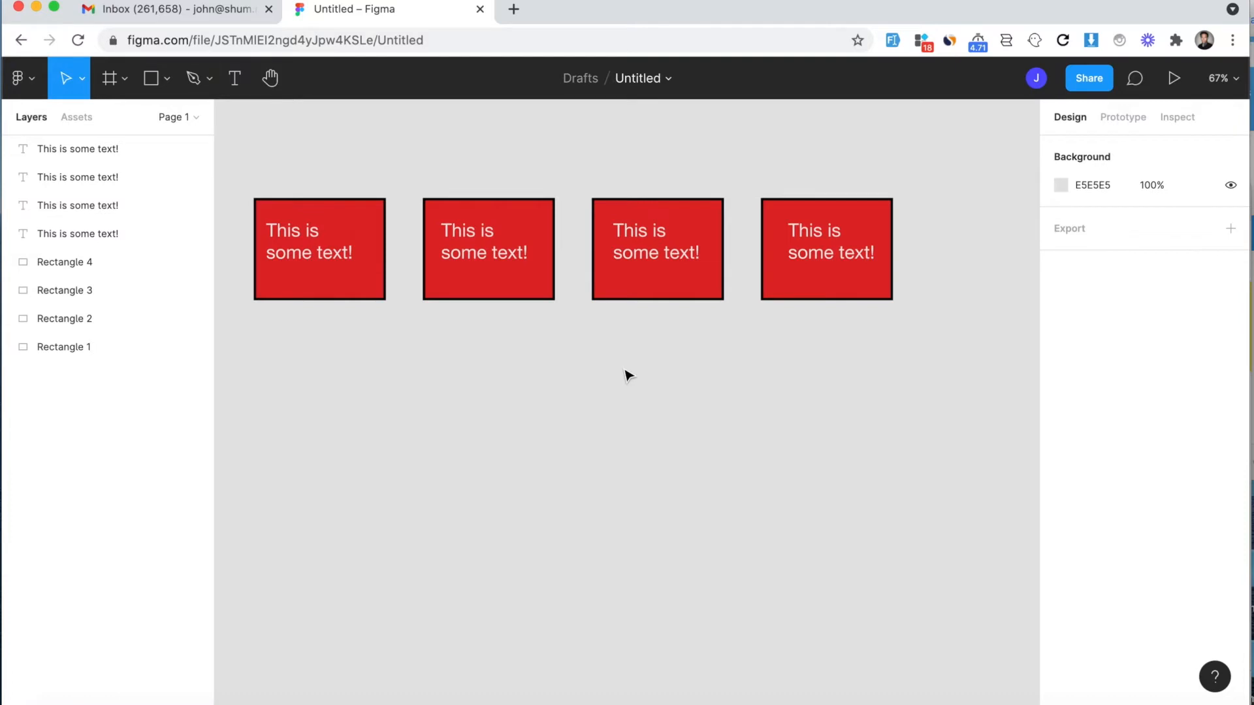
Step: Draw a frame about 1193 × 299 around all four rectangles and name it Intro Slide
click(111, 80)
drag(231, 168, 941, 348)
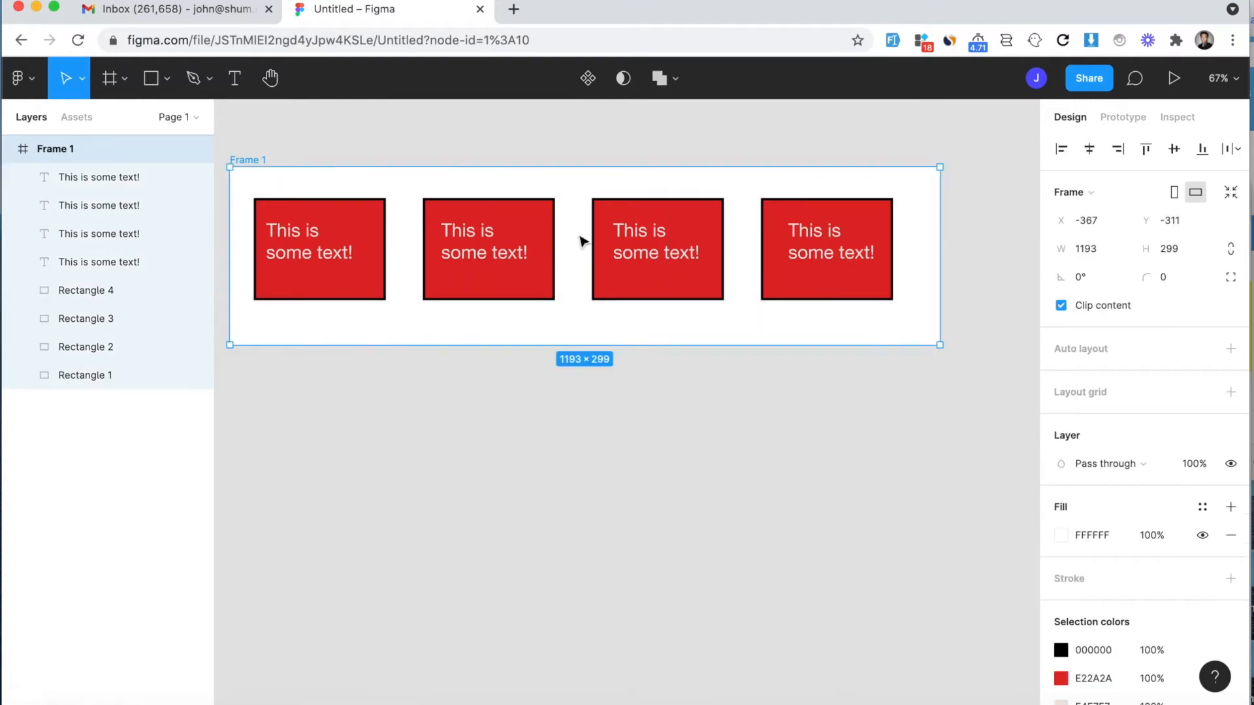
click(255, 159)
double_click(254, 159)
text(Intro Slide)
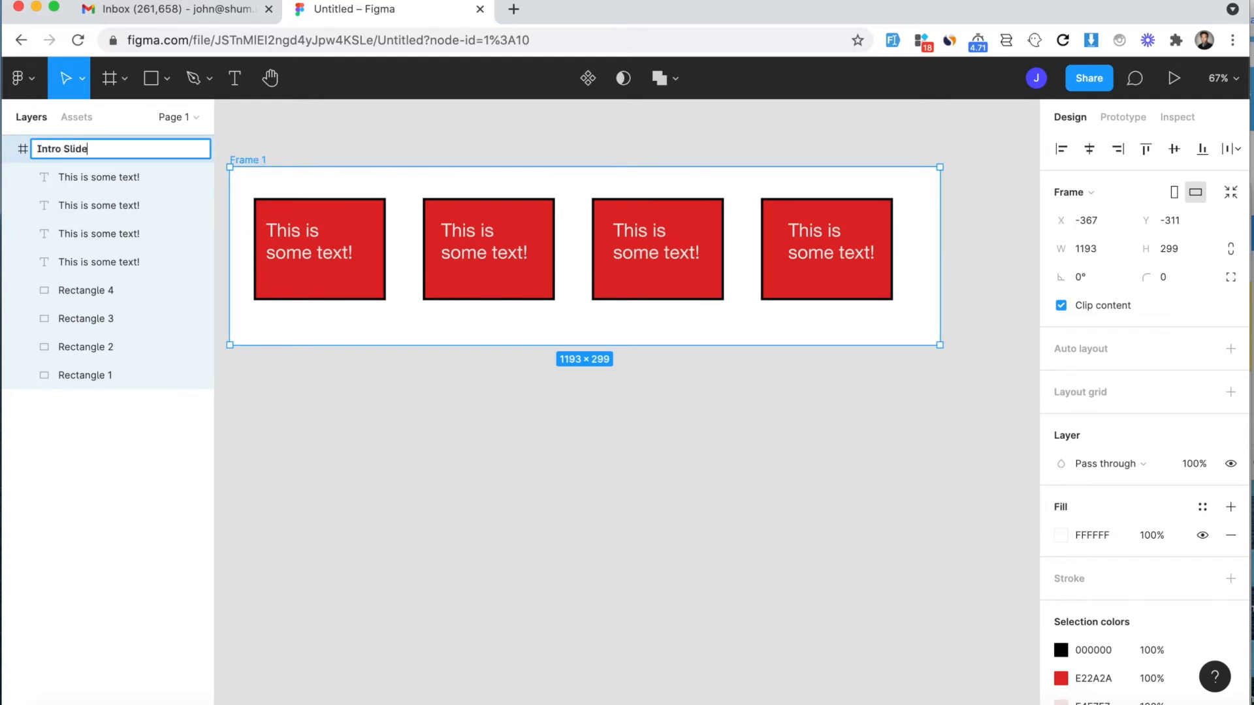
click(449, 384)
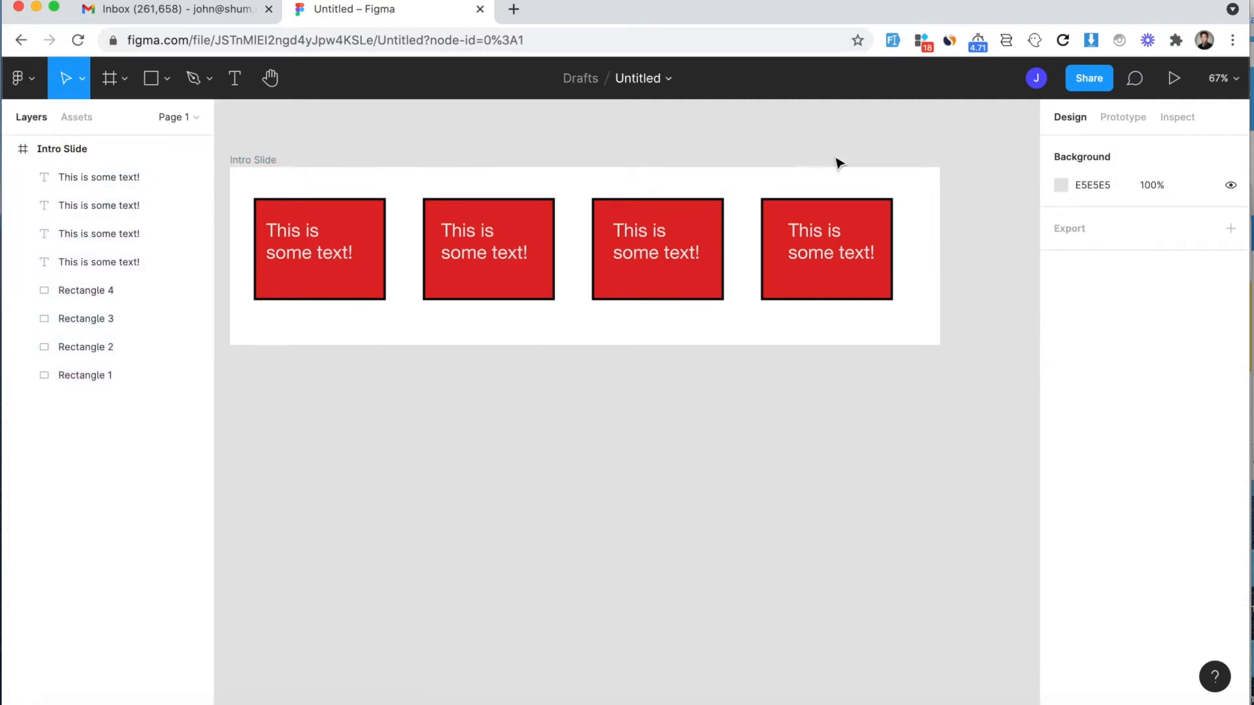
Step: Present the Intro Slide as a prototype, trying the fit scaling and ending on Fill – Scale down or up to fill
click(1174, 80)
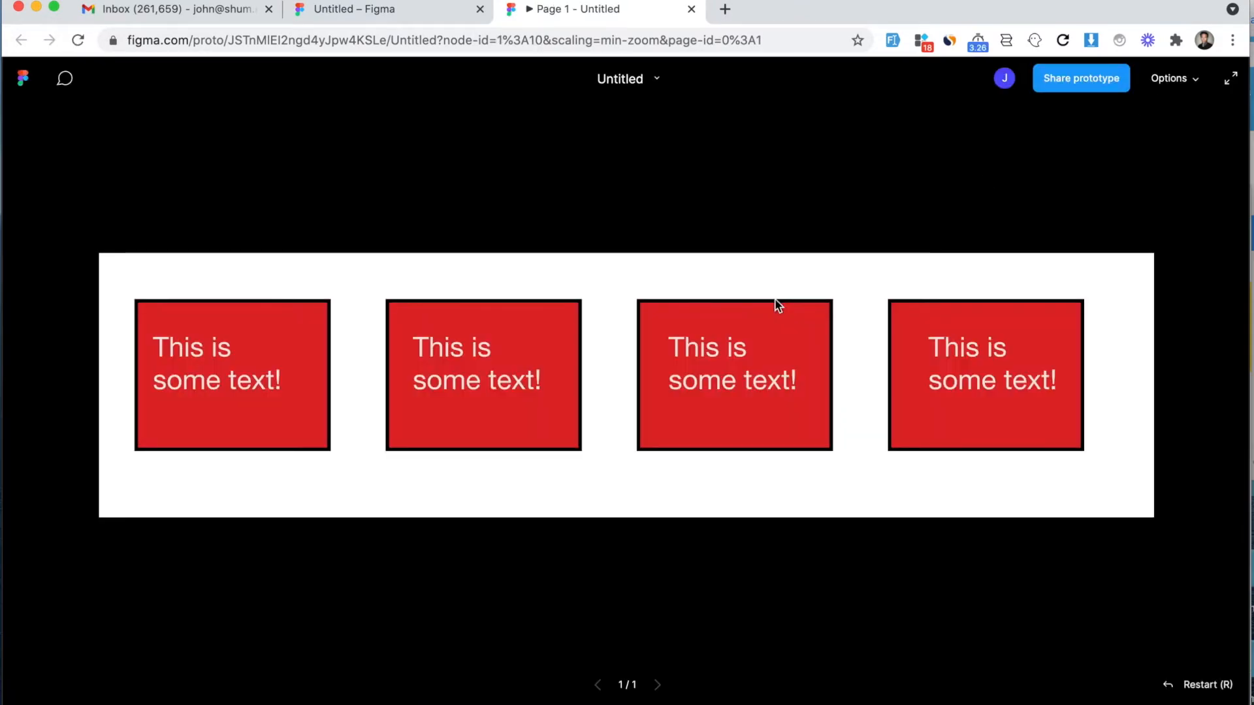
click(1187, 79)
click(1079, 141)
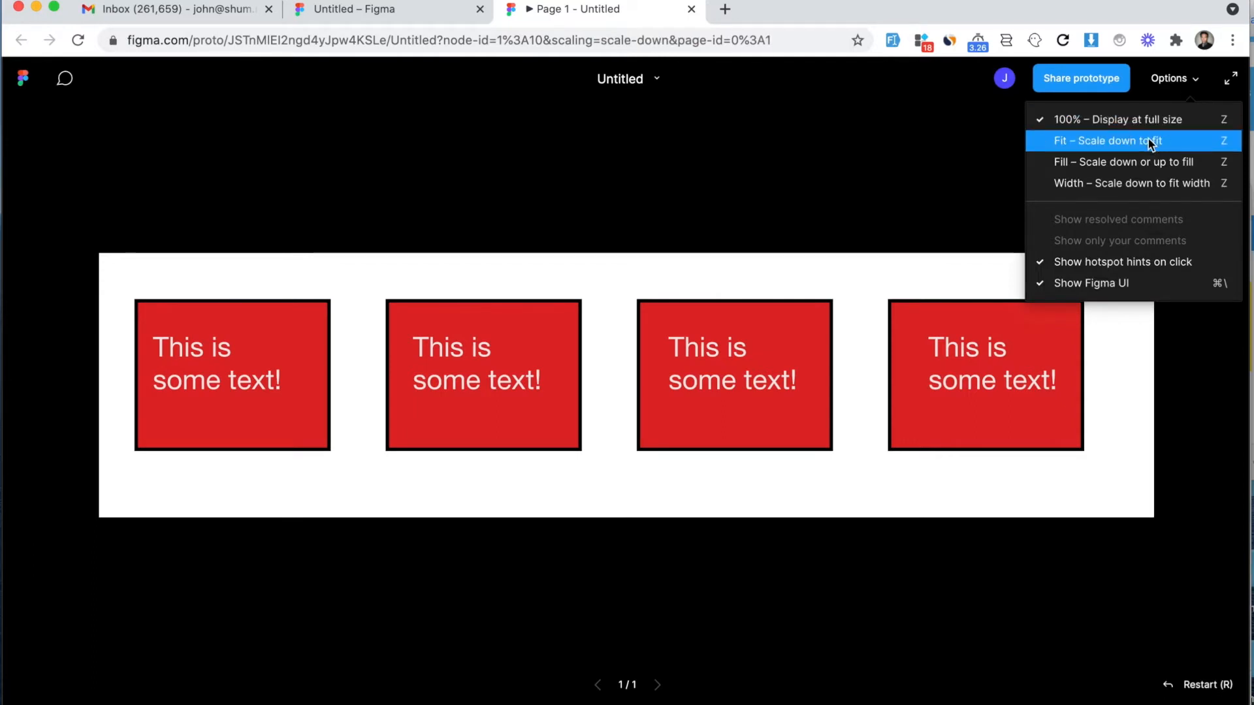
click(1180, 82)
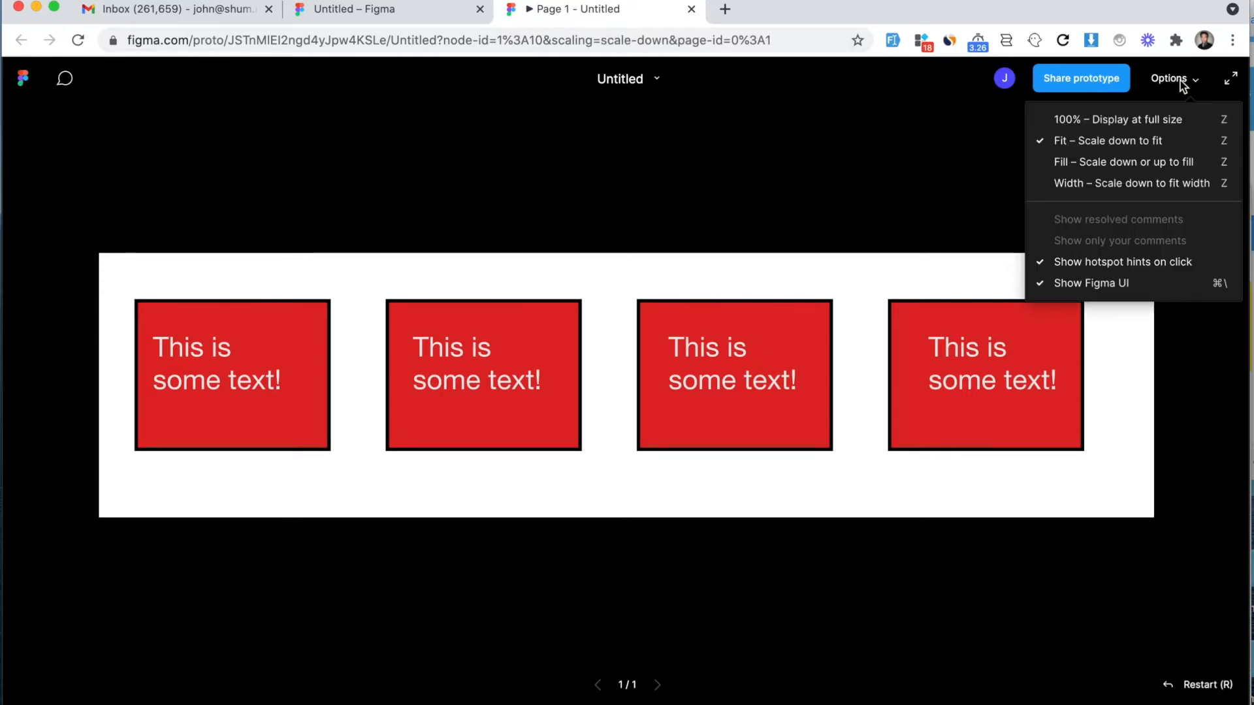
click(1119, 161)
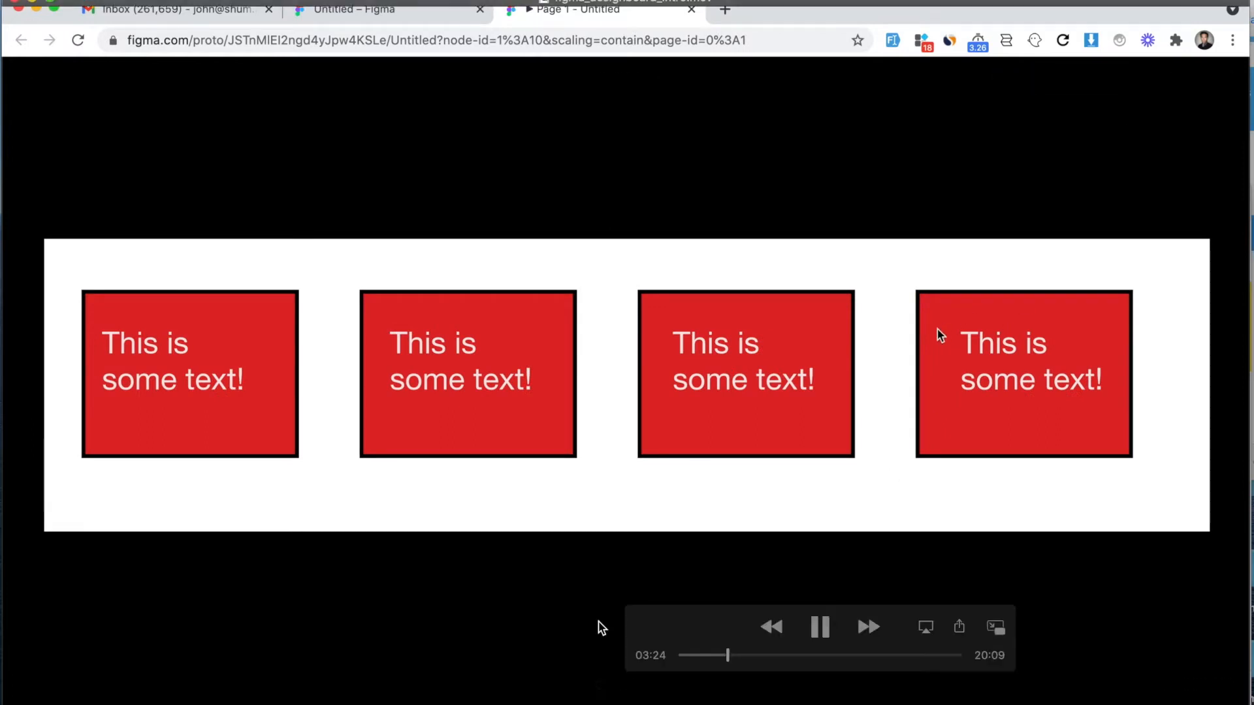
drag(726, 656, 723, 661)
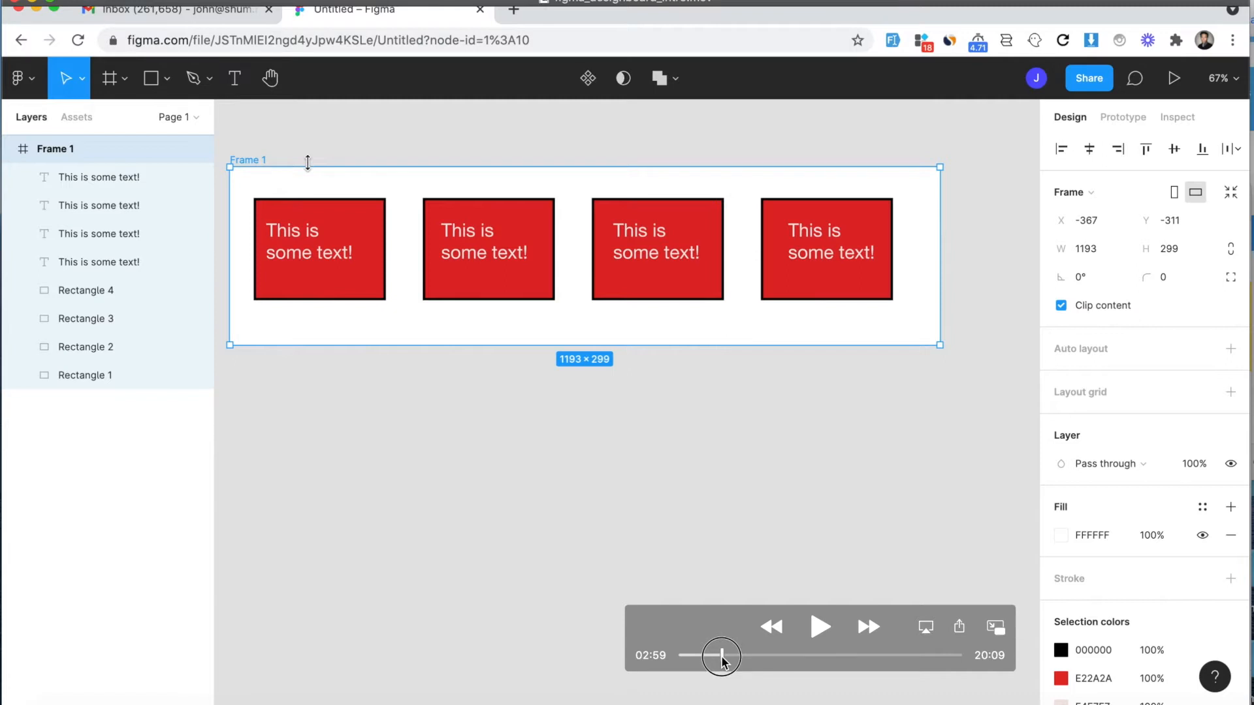
click(721, 656)
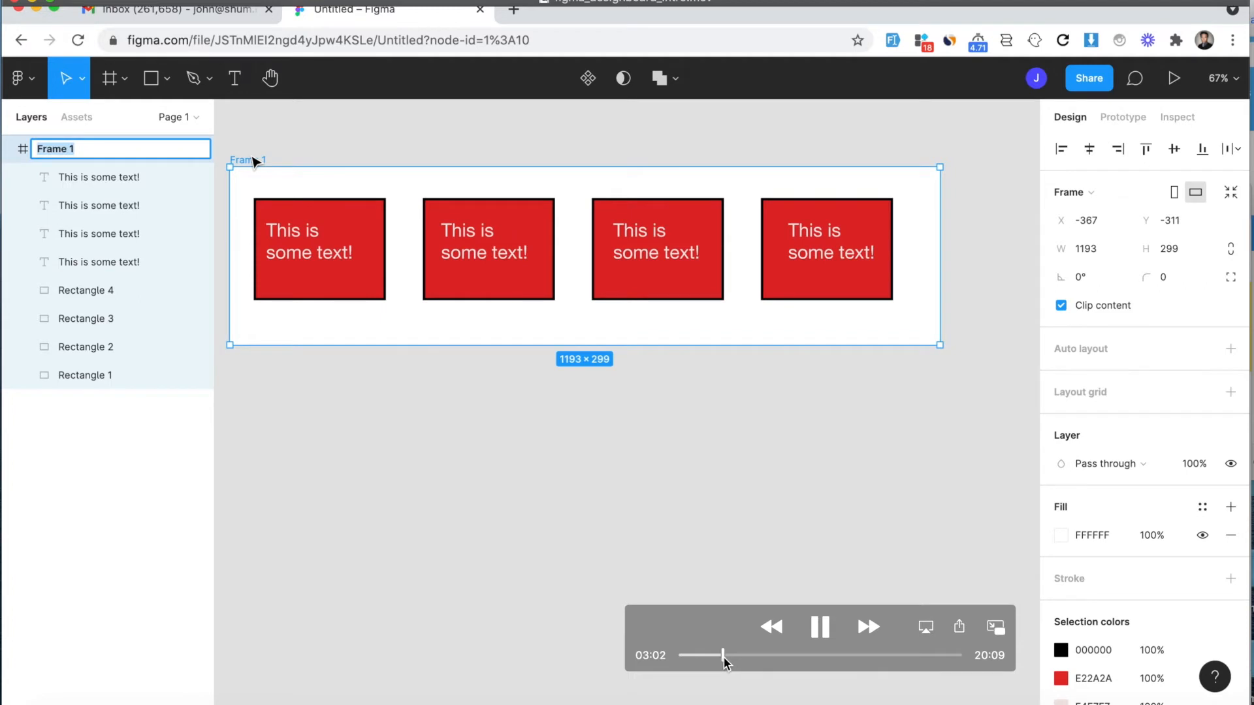
click(723, 657)
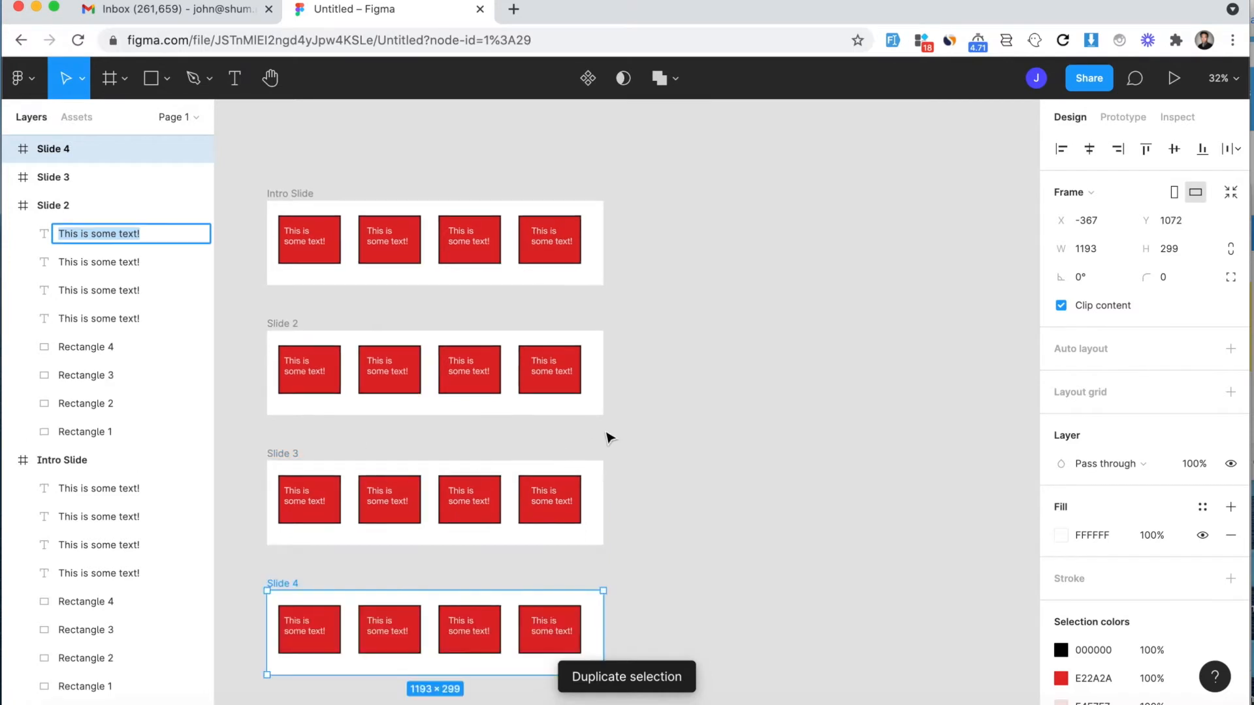
Step: Change the fill of all four rectangles in Slide 2 to turquoise green
click(320, 388)
shift+click(400, 390)
shift+click(468, 392)
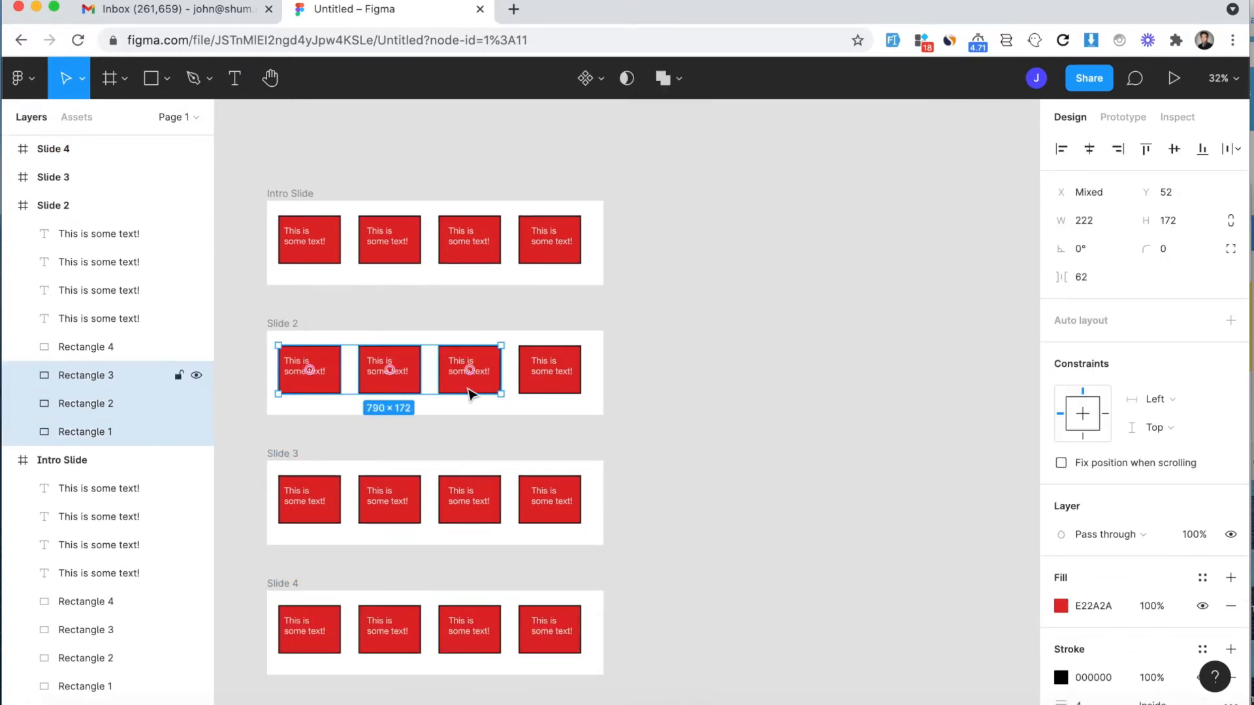
shift+click(548, 393)
click(1062, 607)
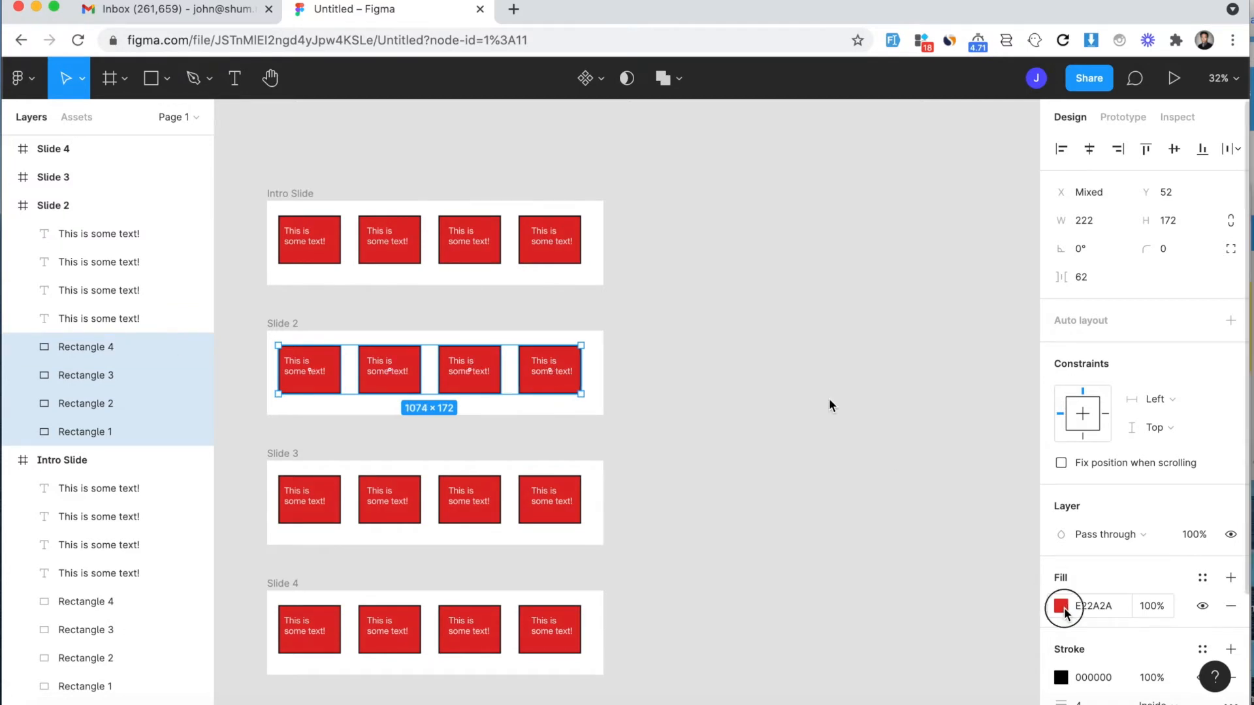
click(946, 504)
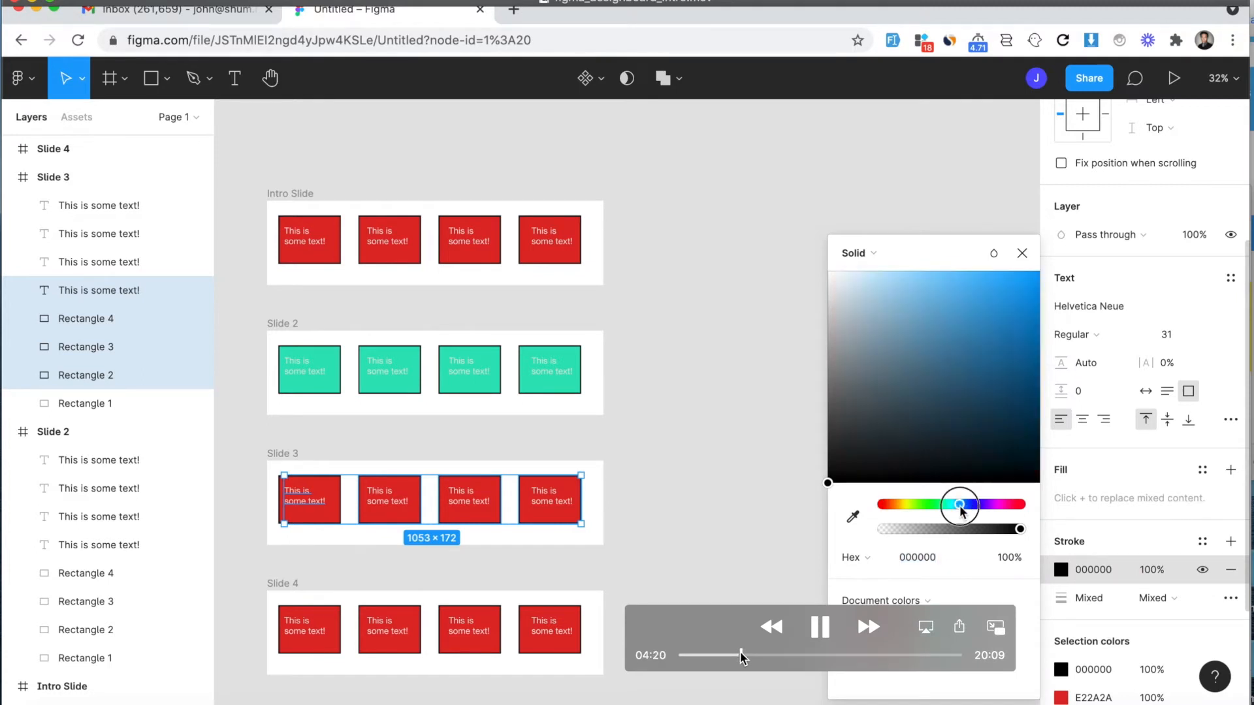
drag(722, 630, 784, 204)
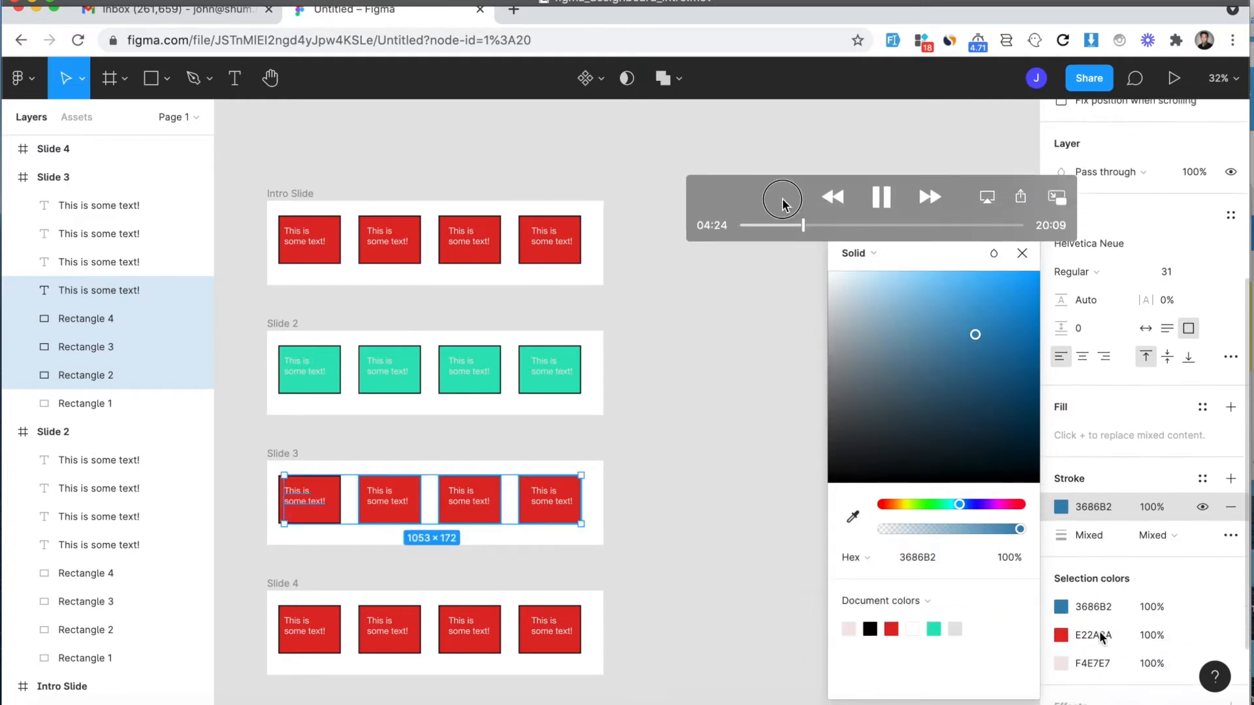
drag(784, 204, 755, 129)
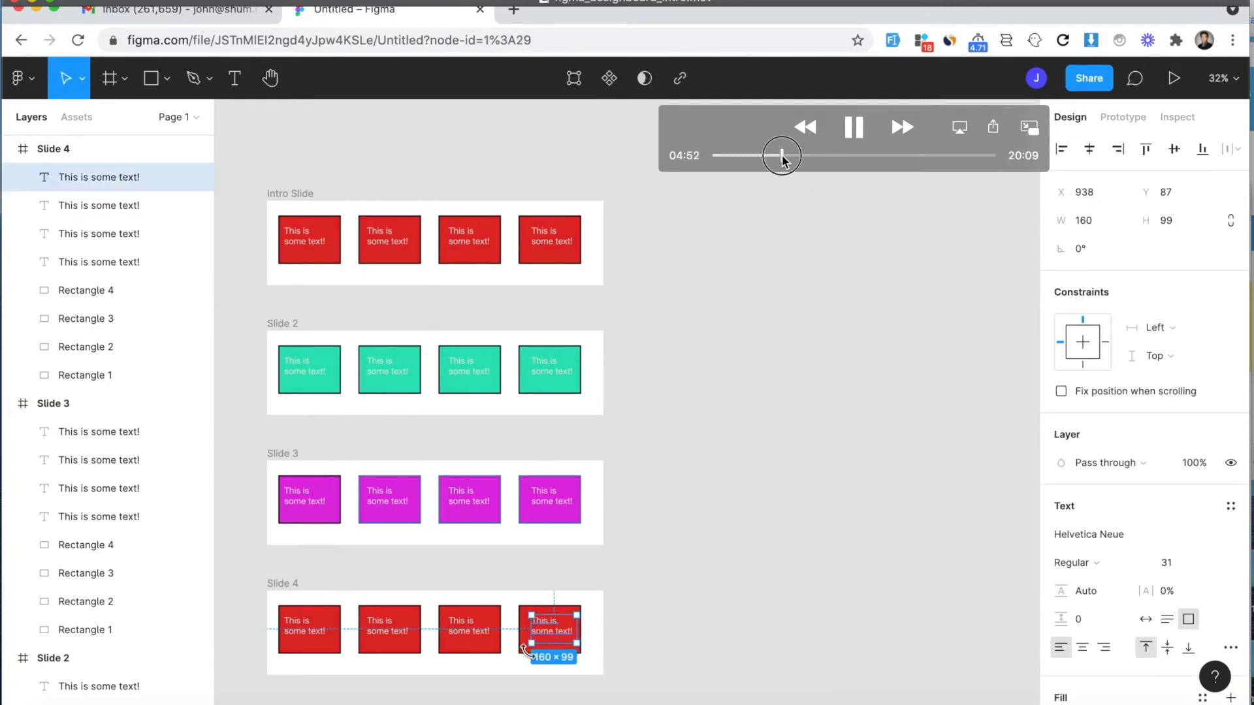
drag(783, 160, 800, 160)
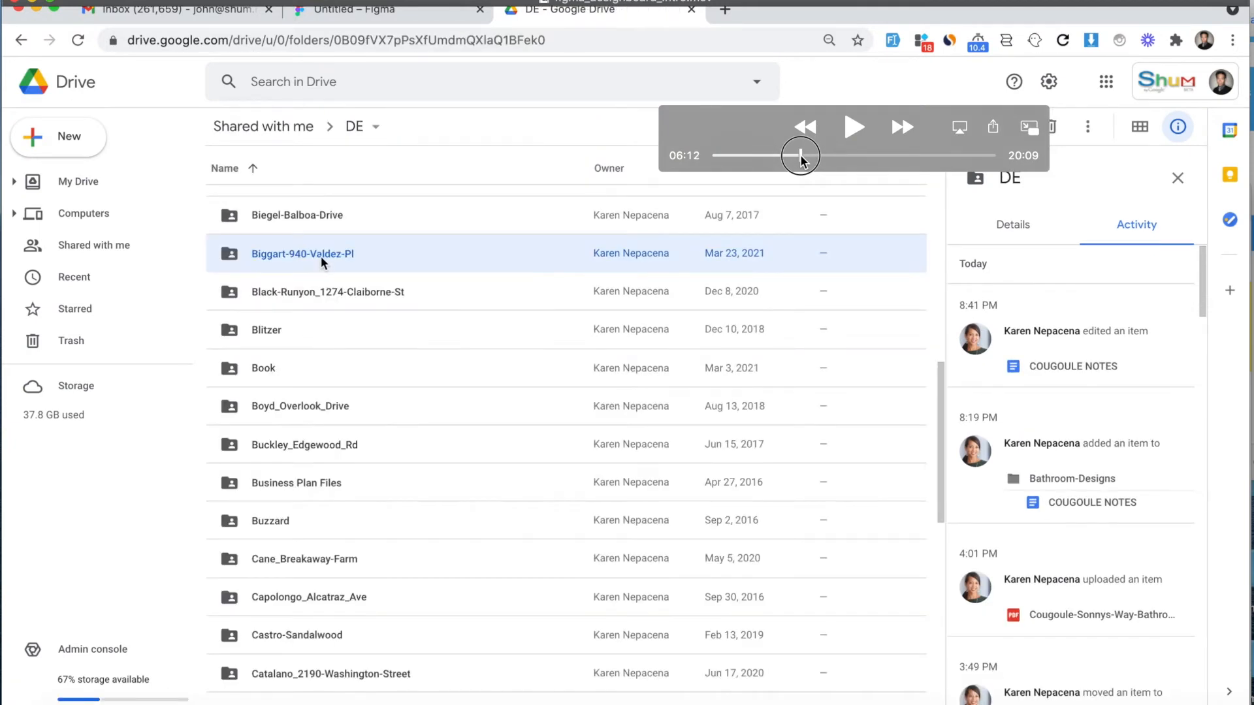
drag(800, 160, 805, 160)
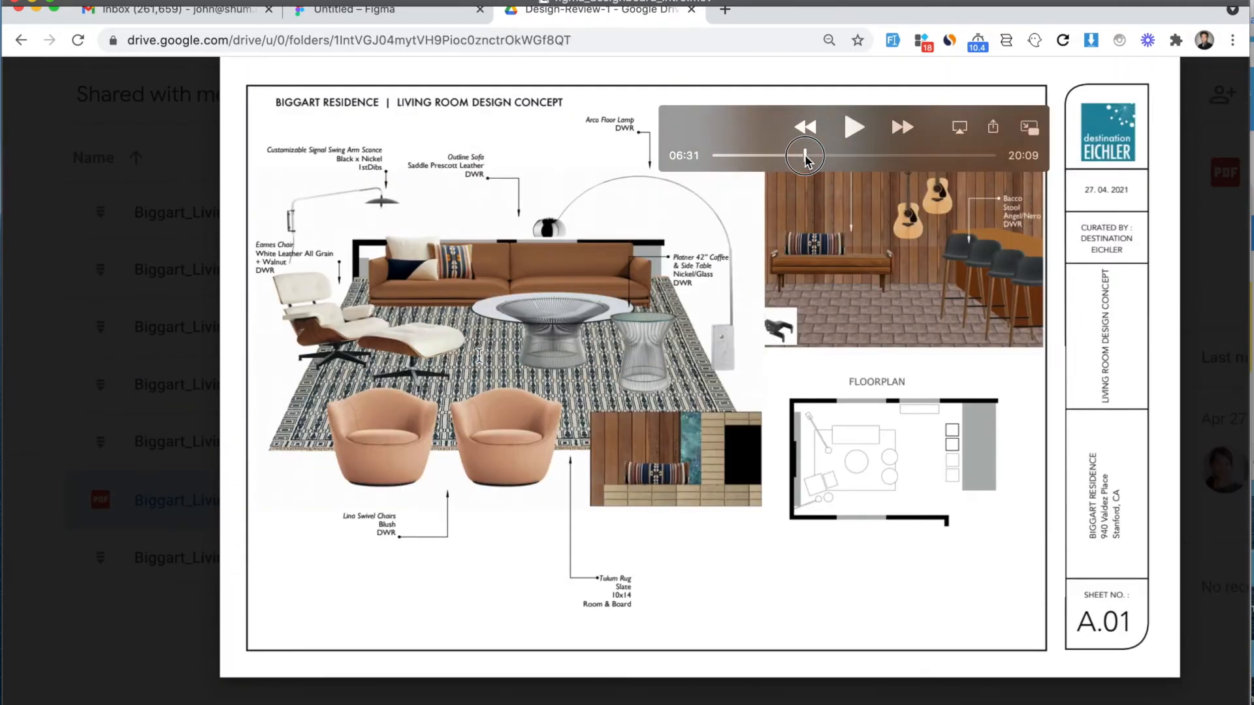
click(850, 135)
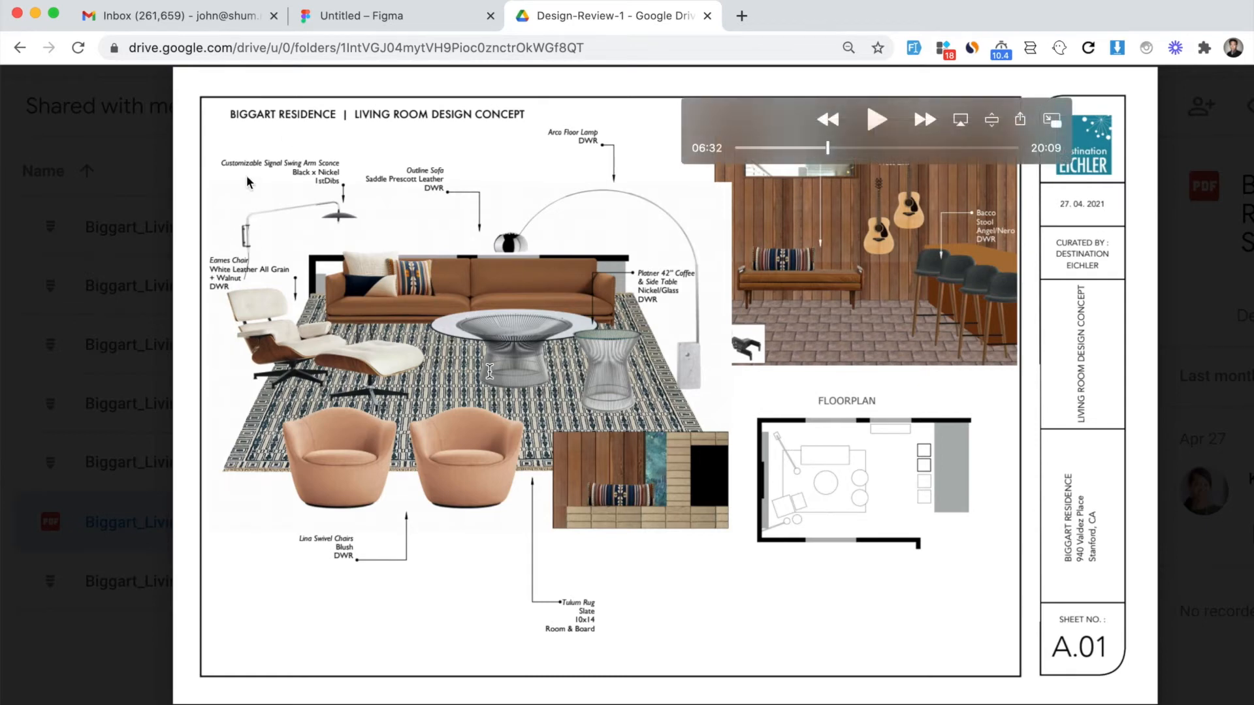
key(Escape)
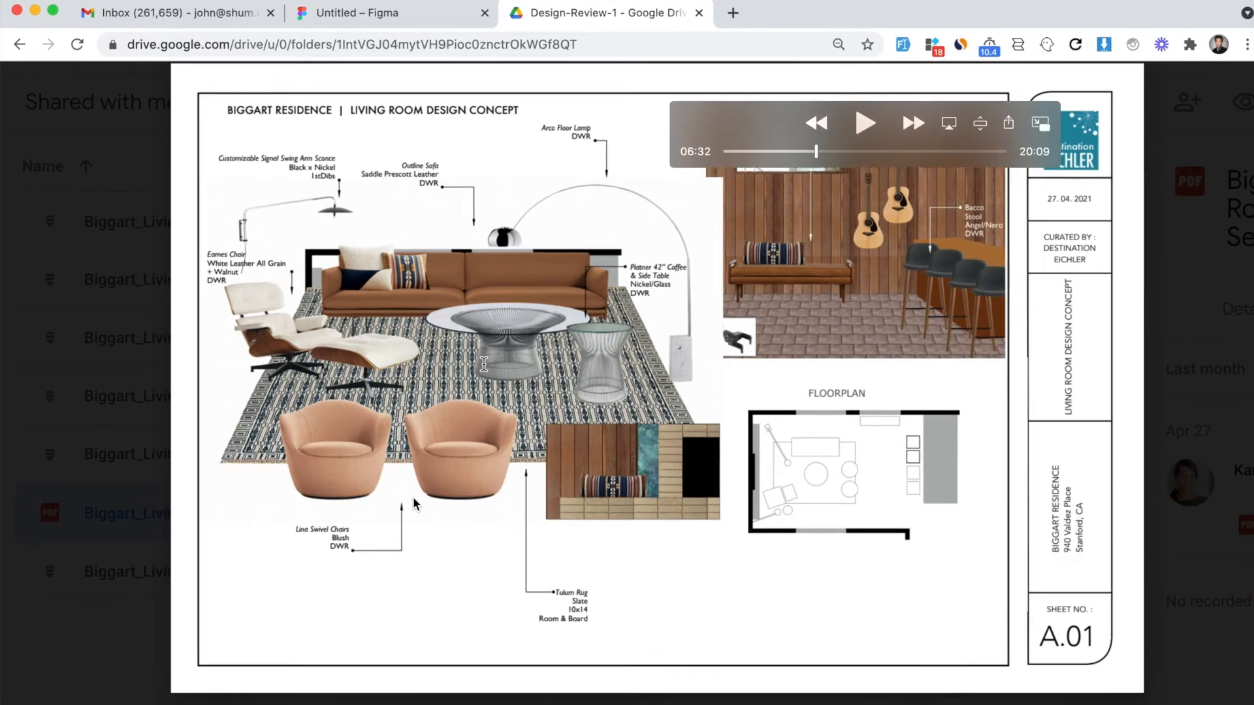
click(806, 159)
drag(806, 159, 793, 159)
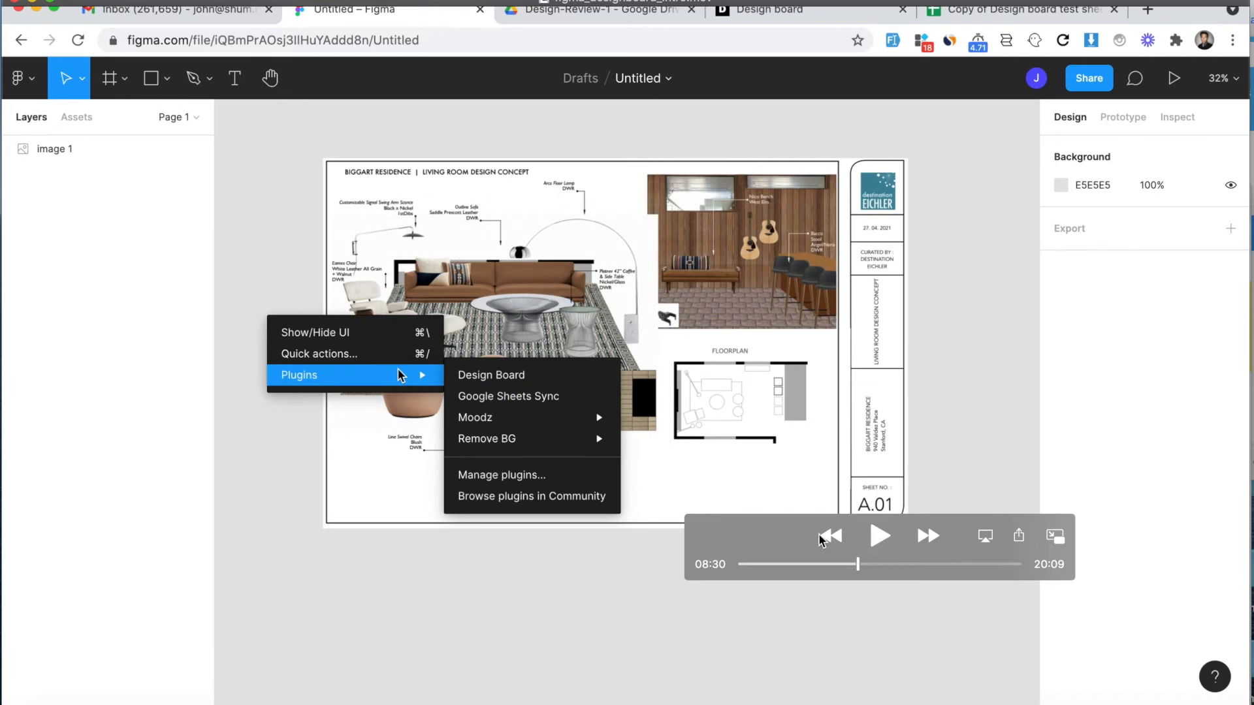
drag(860, 565, 859, 565)
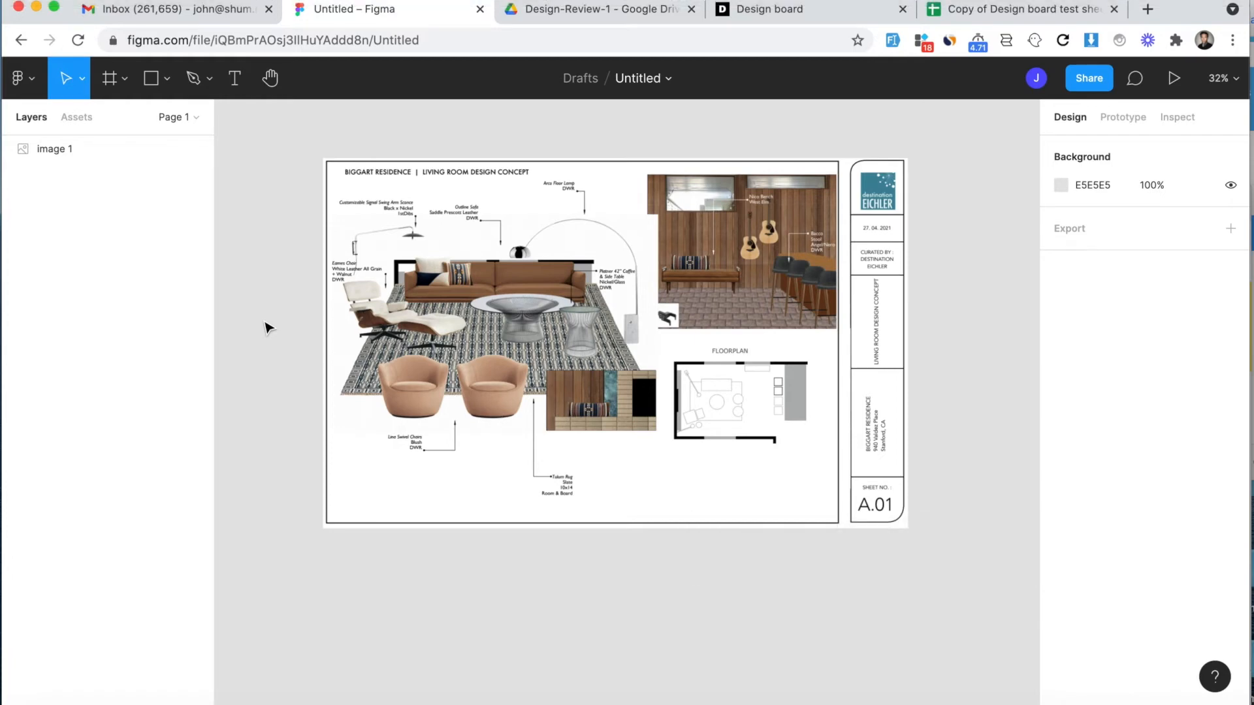
mouse_move(561, 418)
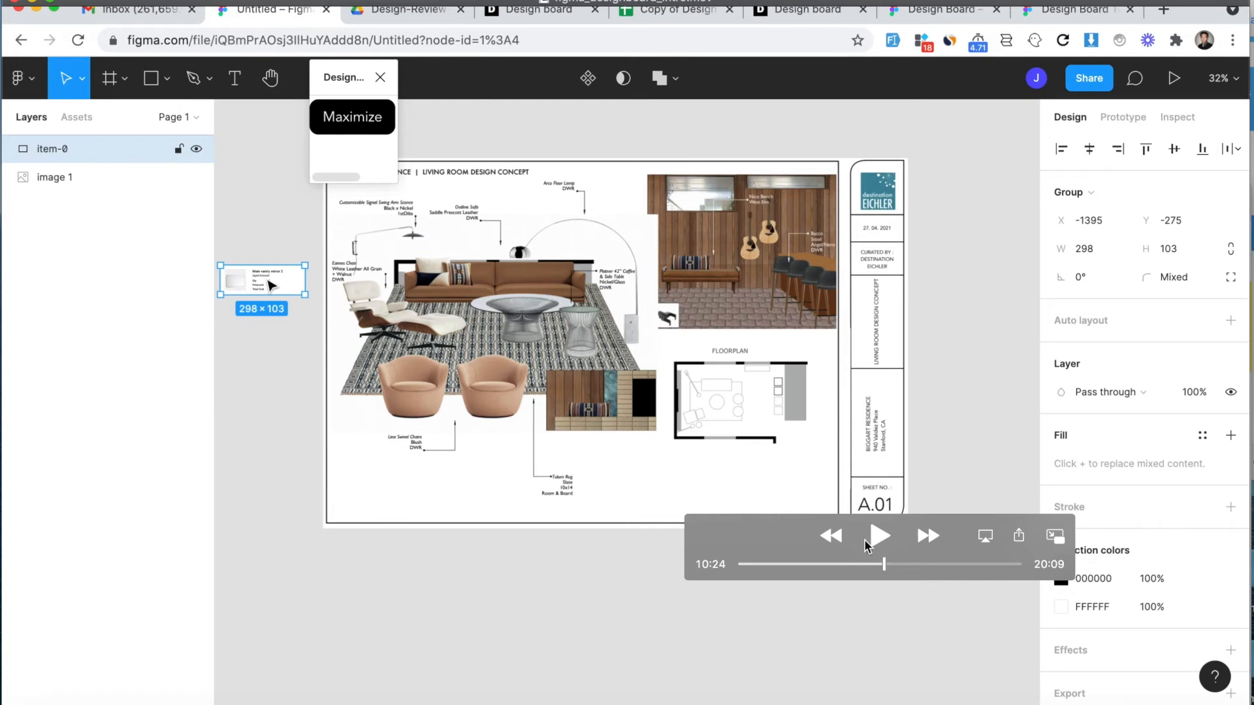
click(885, 567)
drag(885, 567, 887, 568)
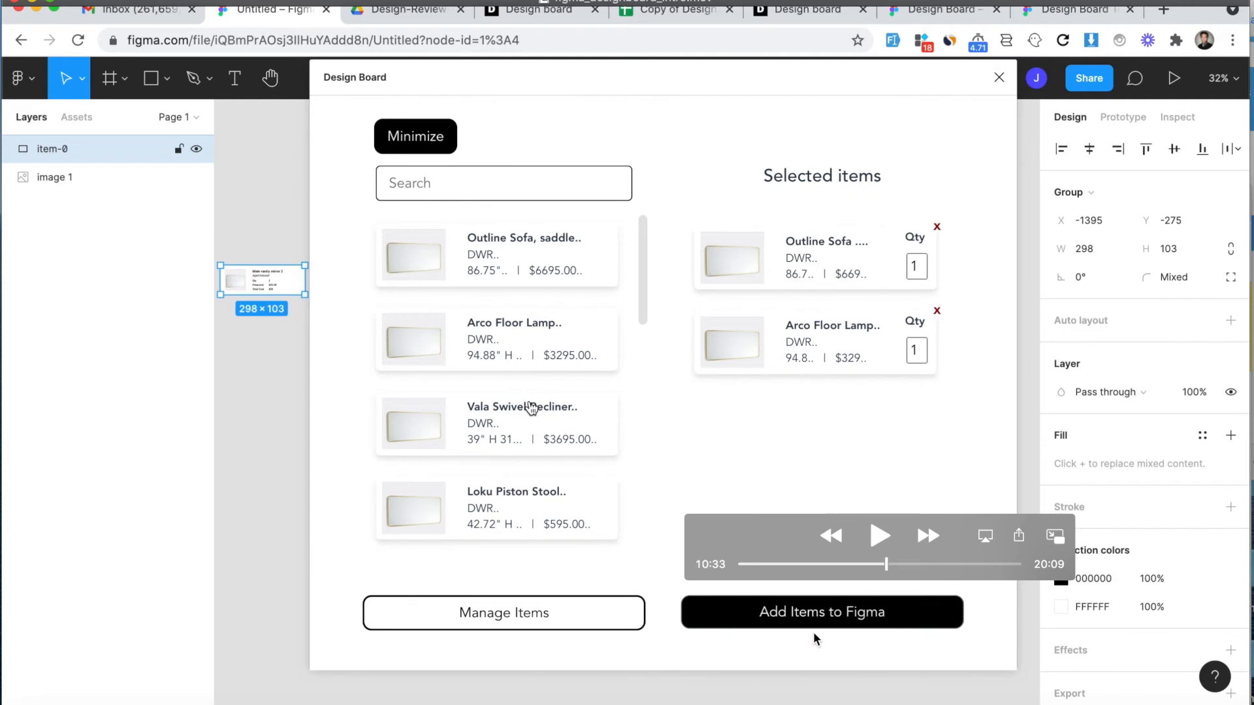
drag(972, 542, 962, 670)
click(872, 664)
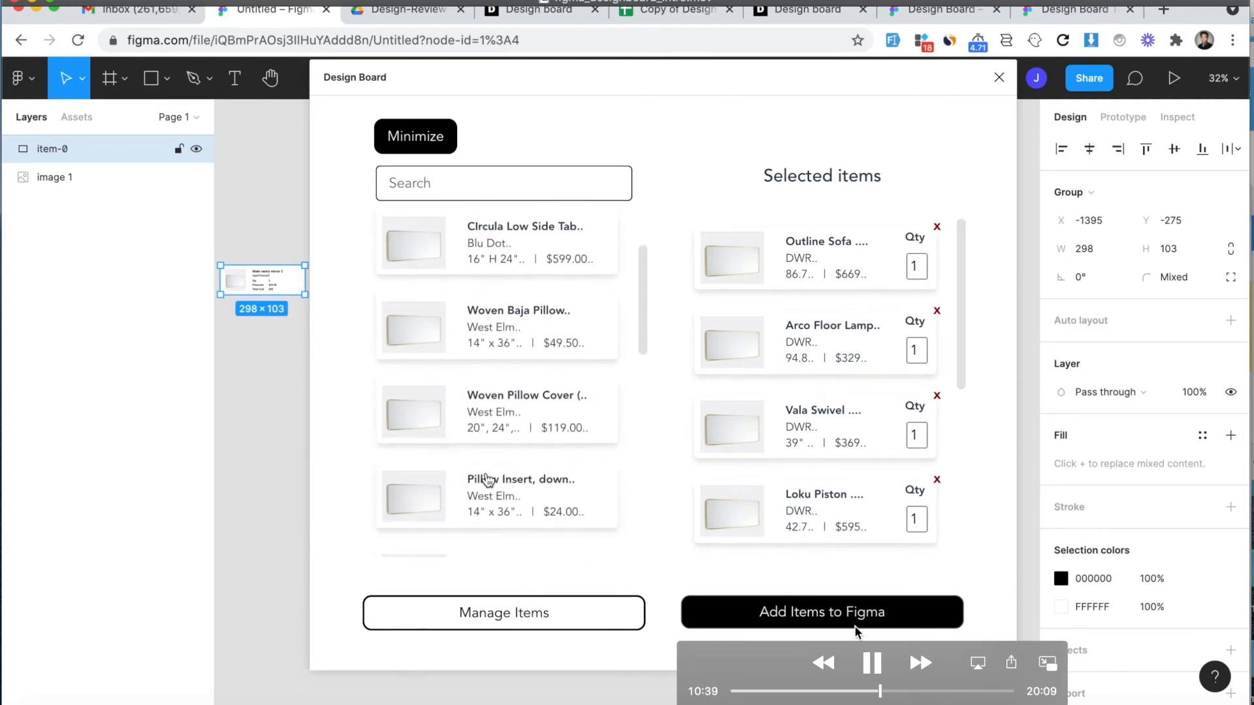
click(883, 693)
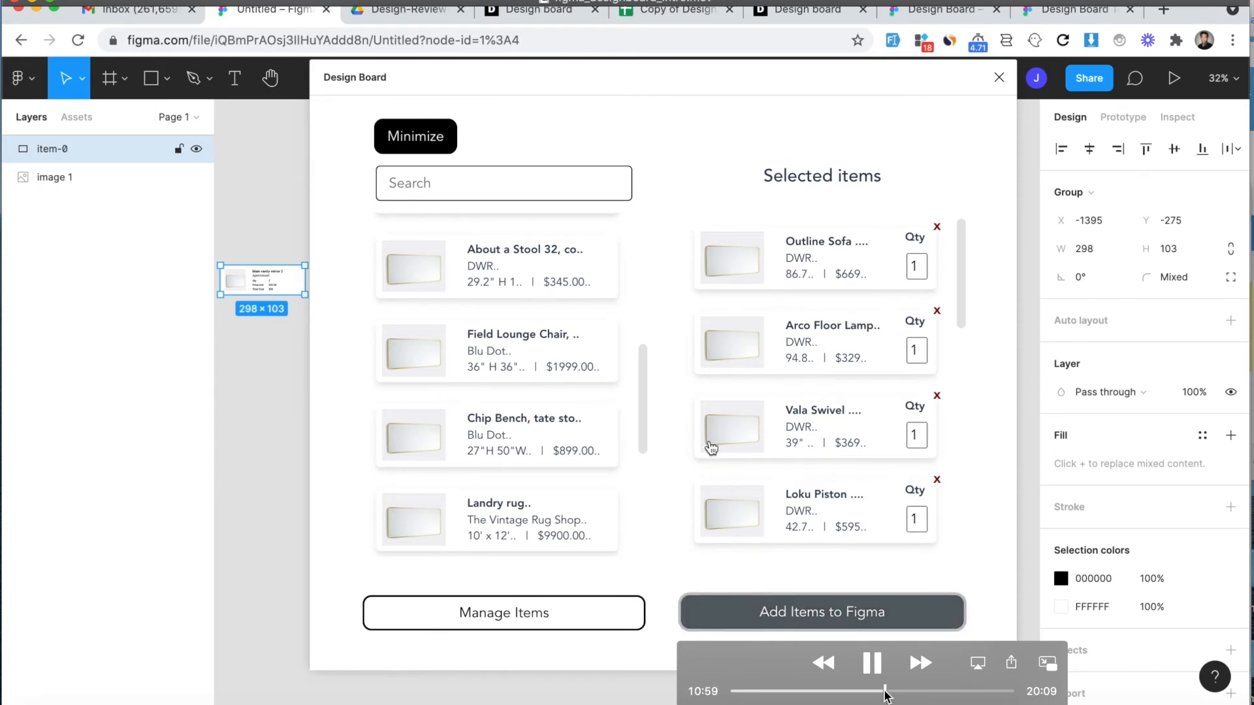
click(886, 692)
drag(885, 692, 889, 694)
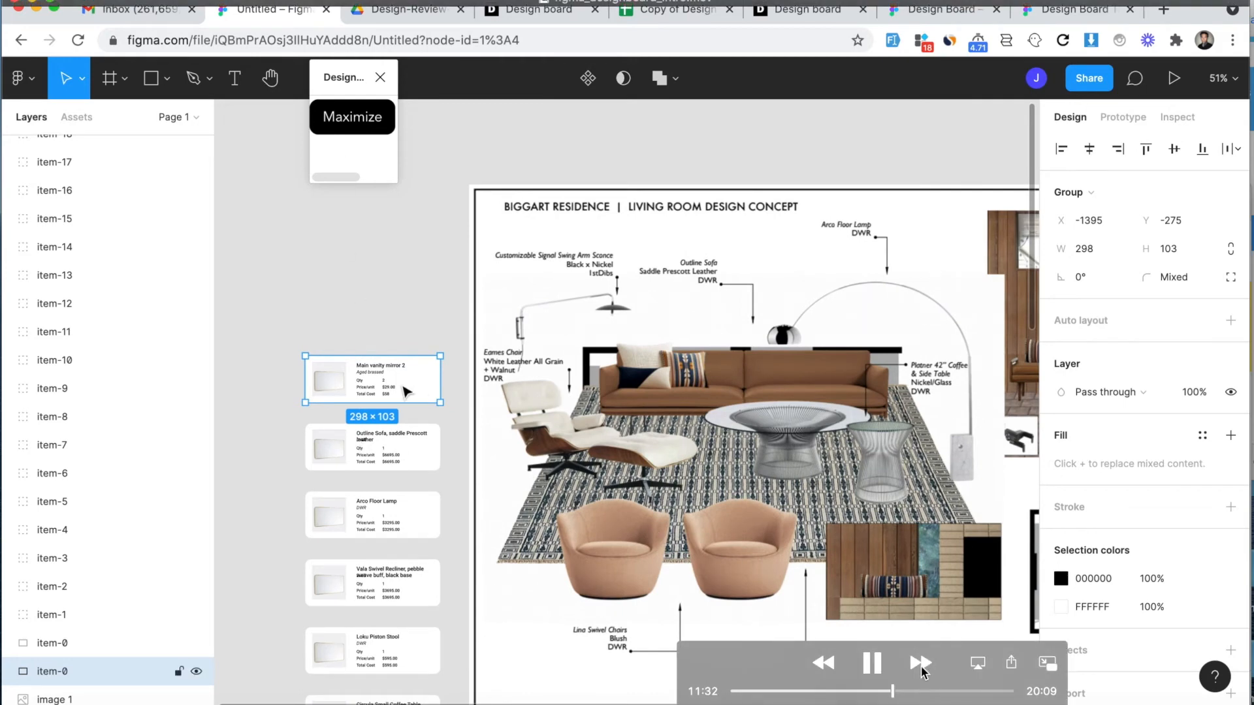
click(870, 671)
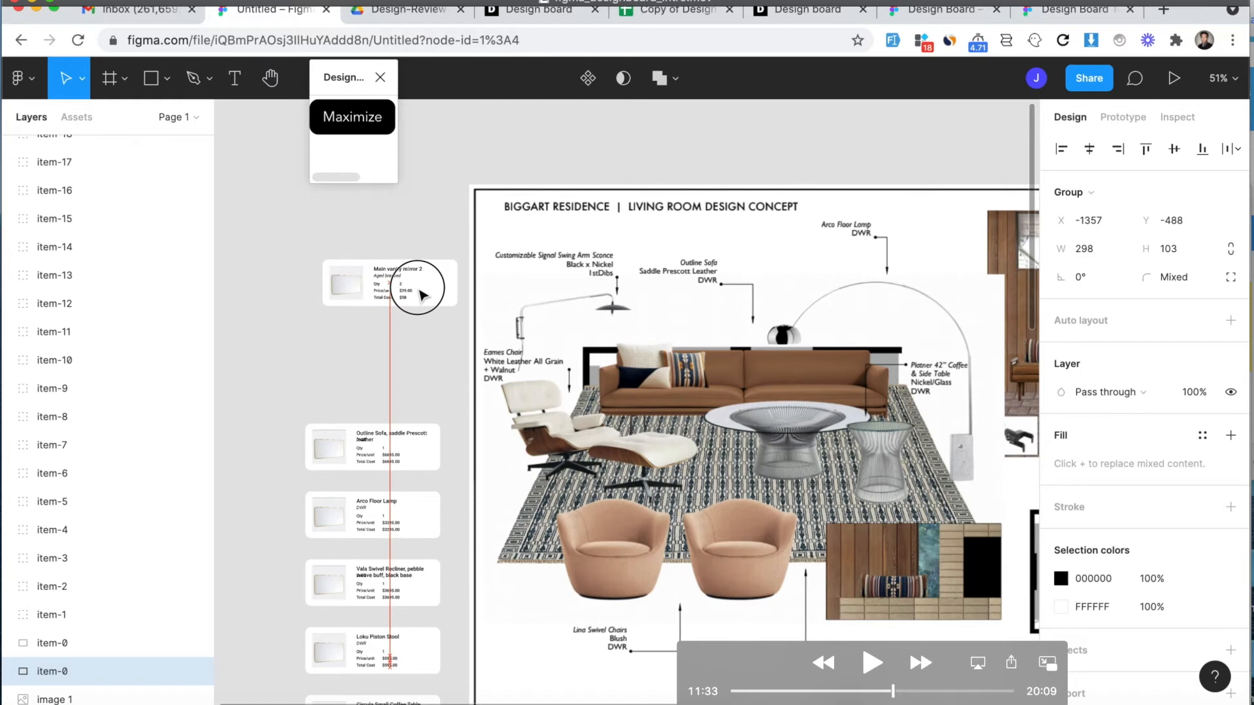
click(894, 692)
drag(894, 692, 919, 694)
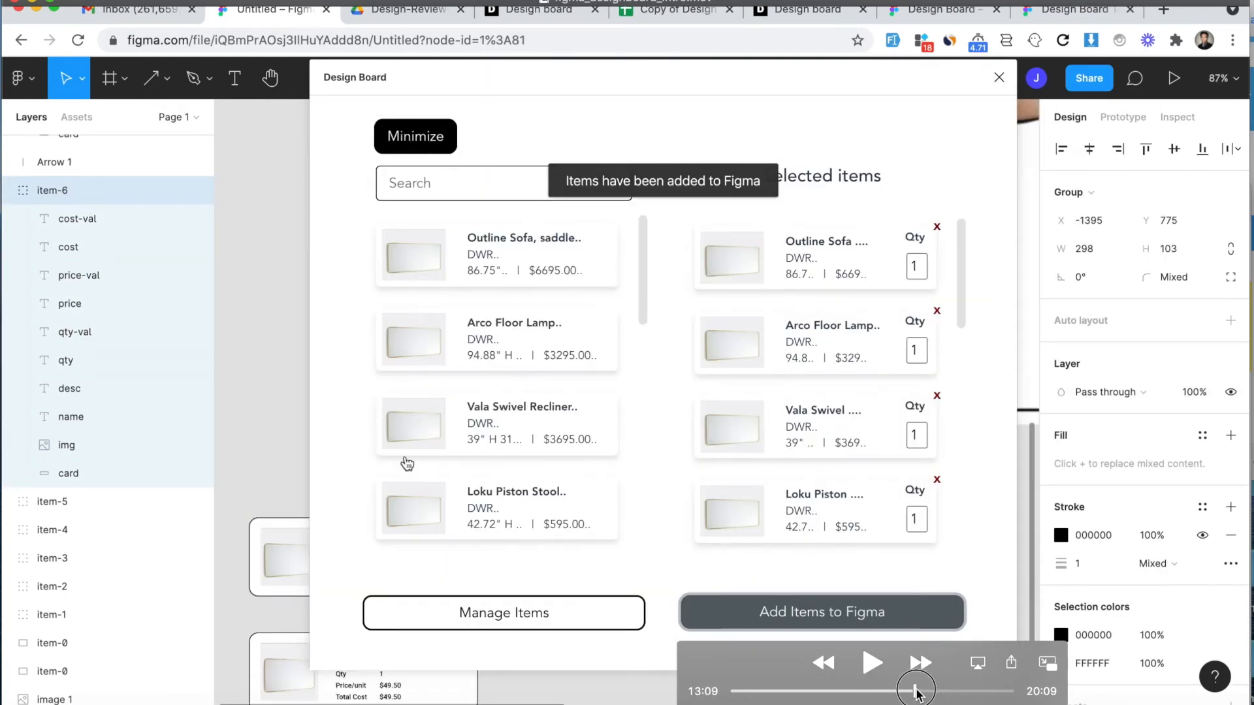
drag(919, 694, 915, 694)
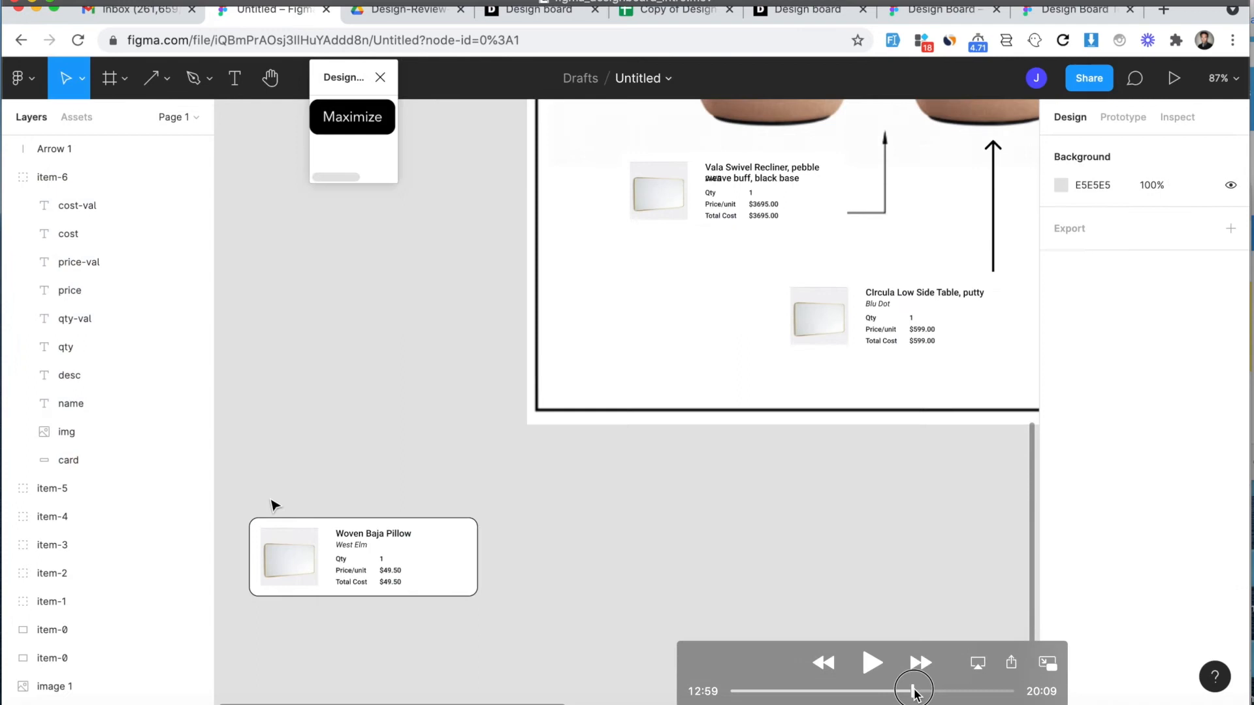
Step: Play the demo video from 12:59 and skip ahead through placing the plugin's product cards on the design board
click(872, 665)
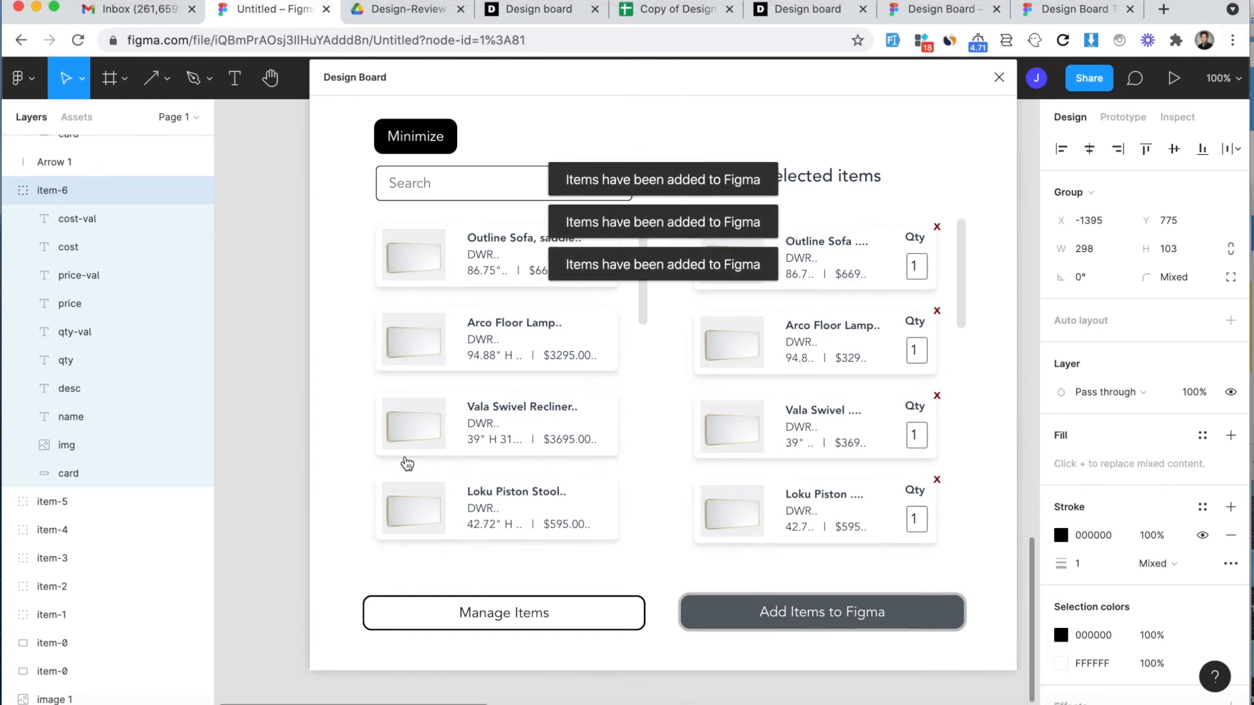
mouse_move(234, 501)
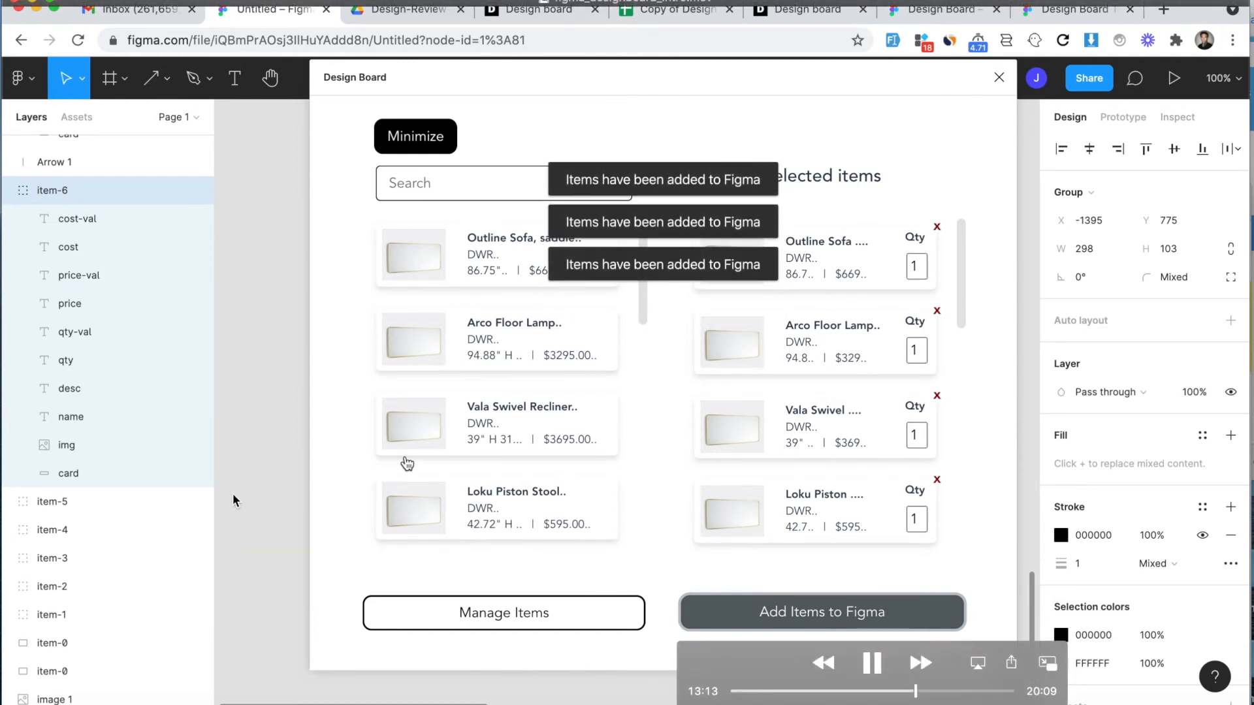
mouse_move(546, 579)
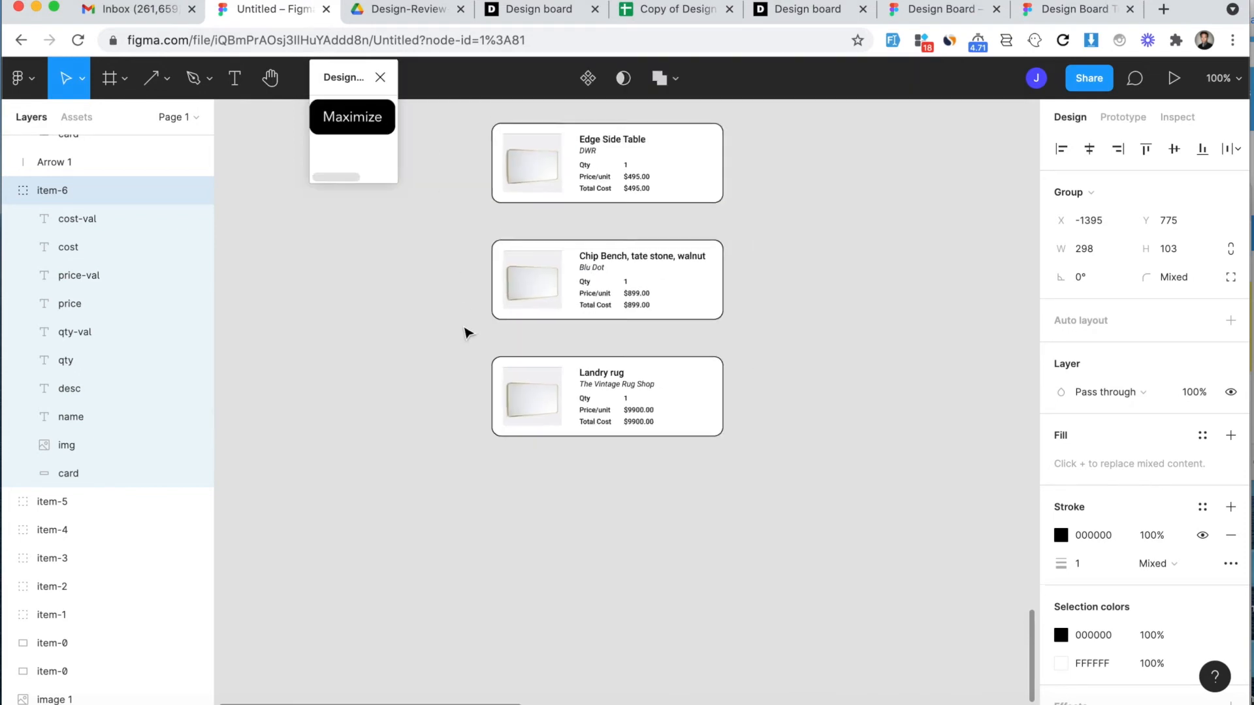
mouse_move(804, 460)
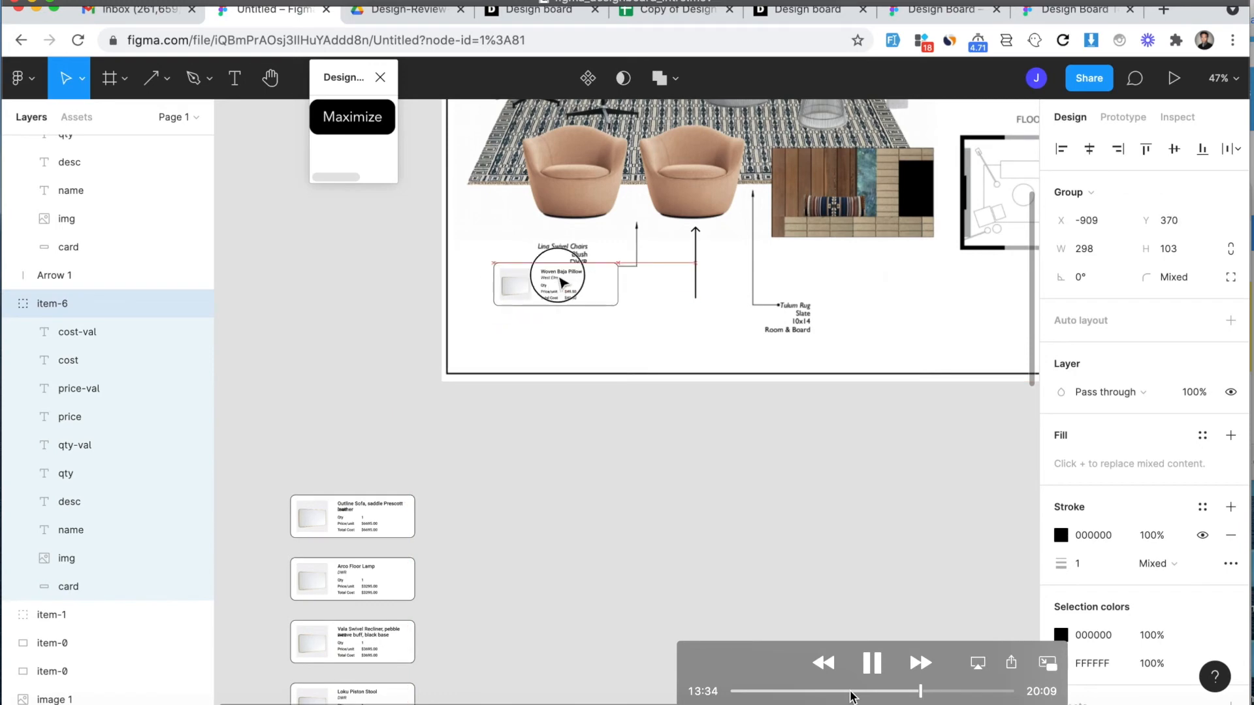
click(923, 691)
drag(924, 691, 928, 691)
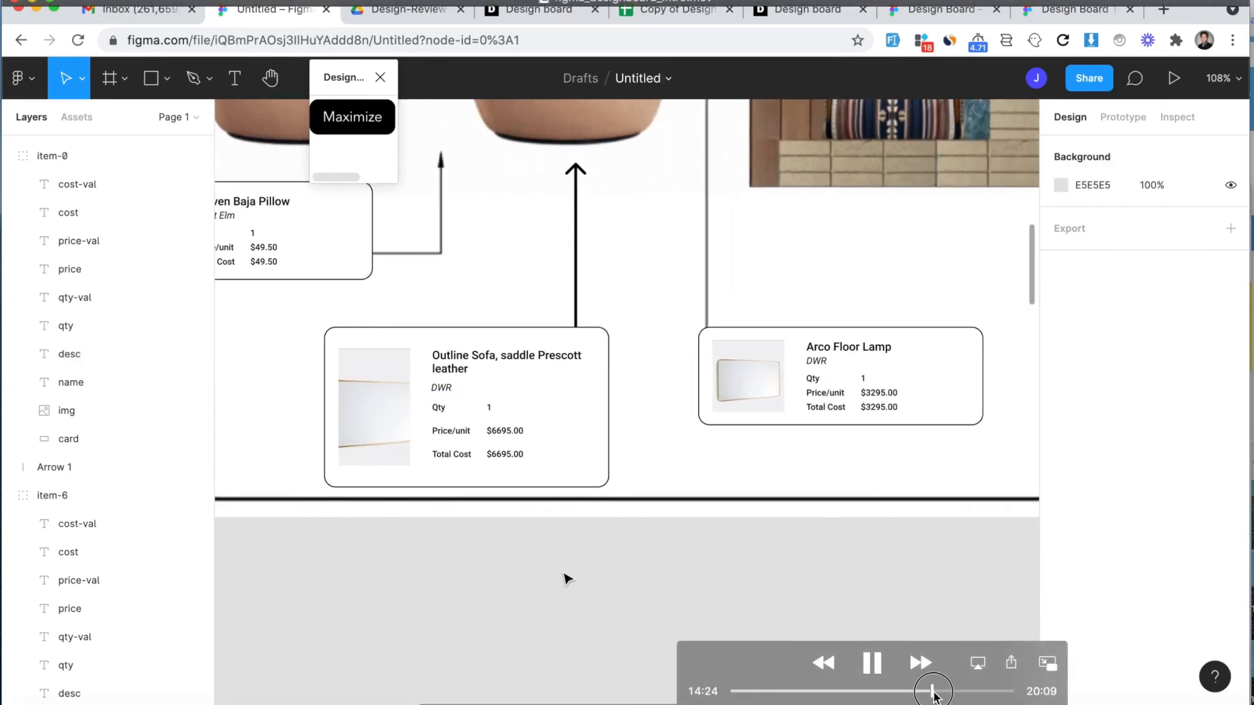
Step: Skip the demo video ahead through the Wayfair area rug search and the Design Board plugin's Add item form
drag(932, 696, 940, 696)
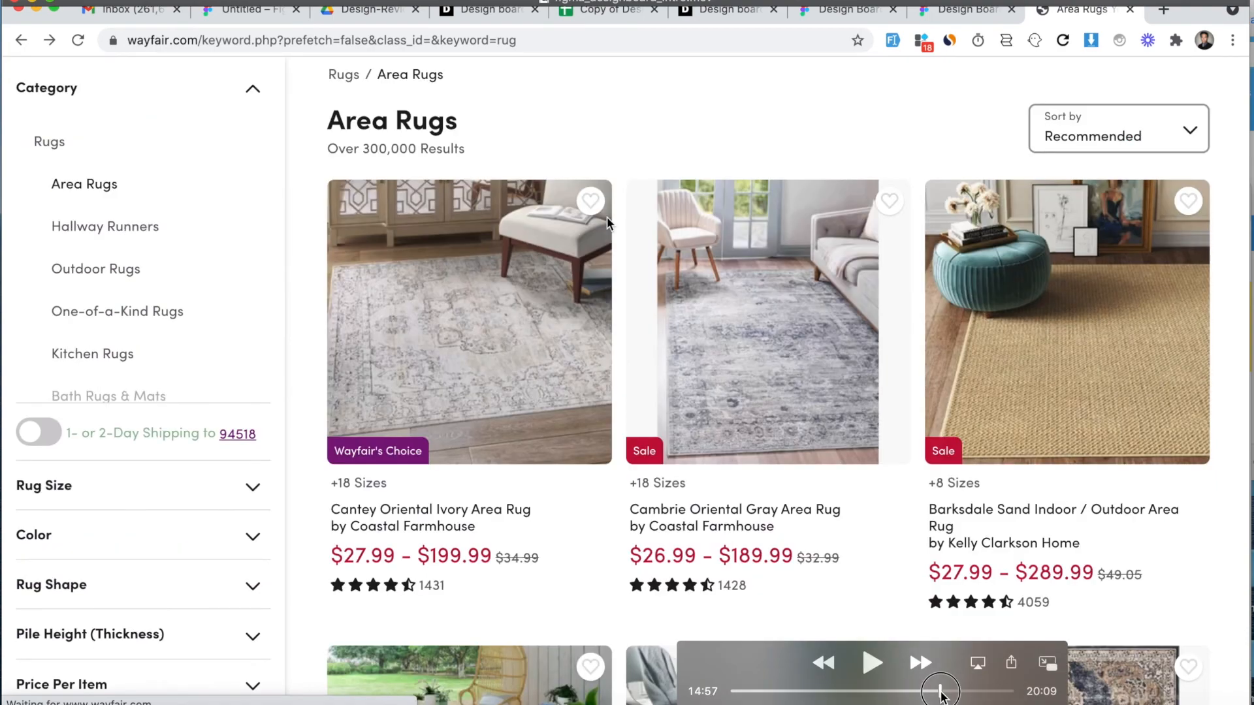
drag(941, 692, 940, 691)
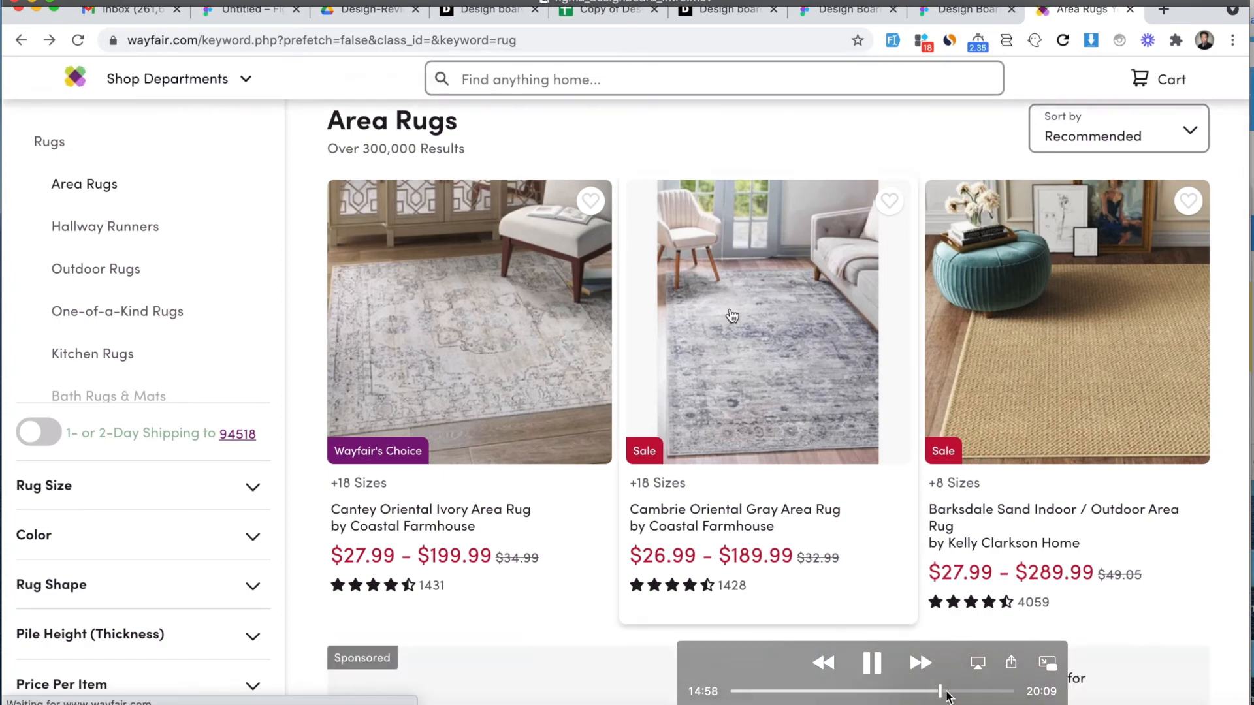
click(946, 691)
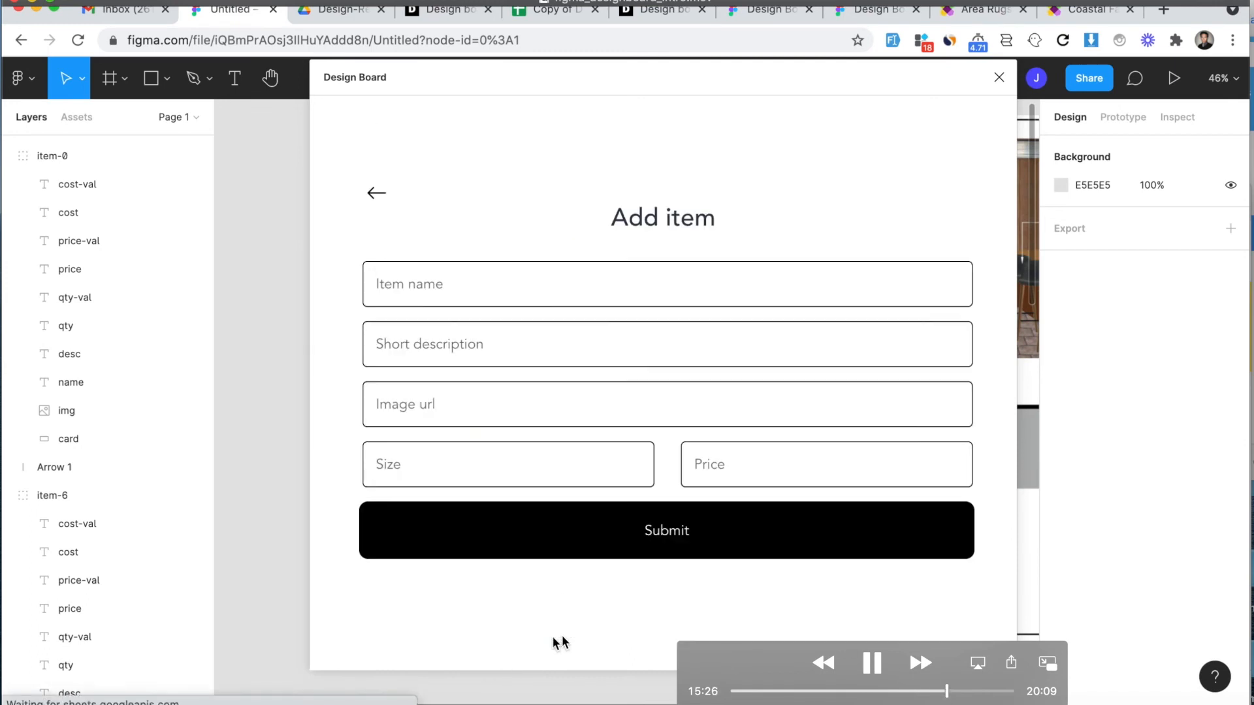
mouse_move(633, 599)
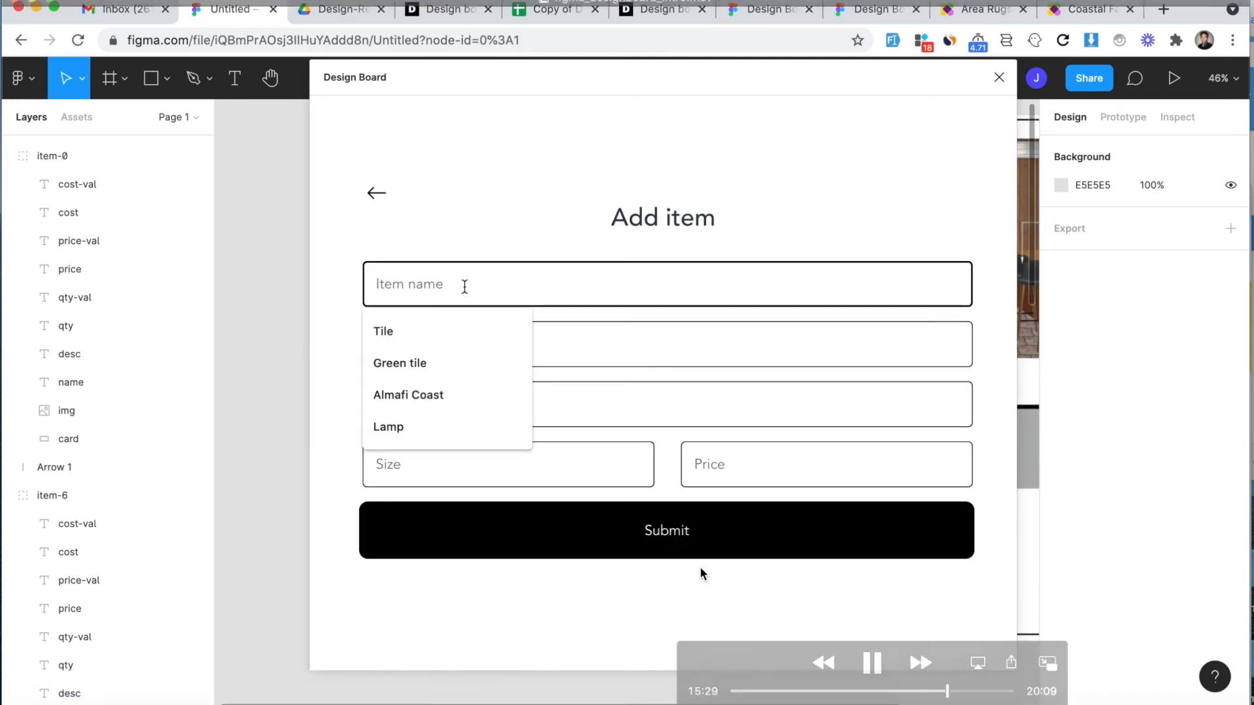
drag(949, 691, 964, 691)
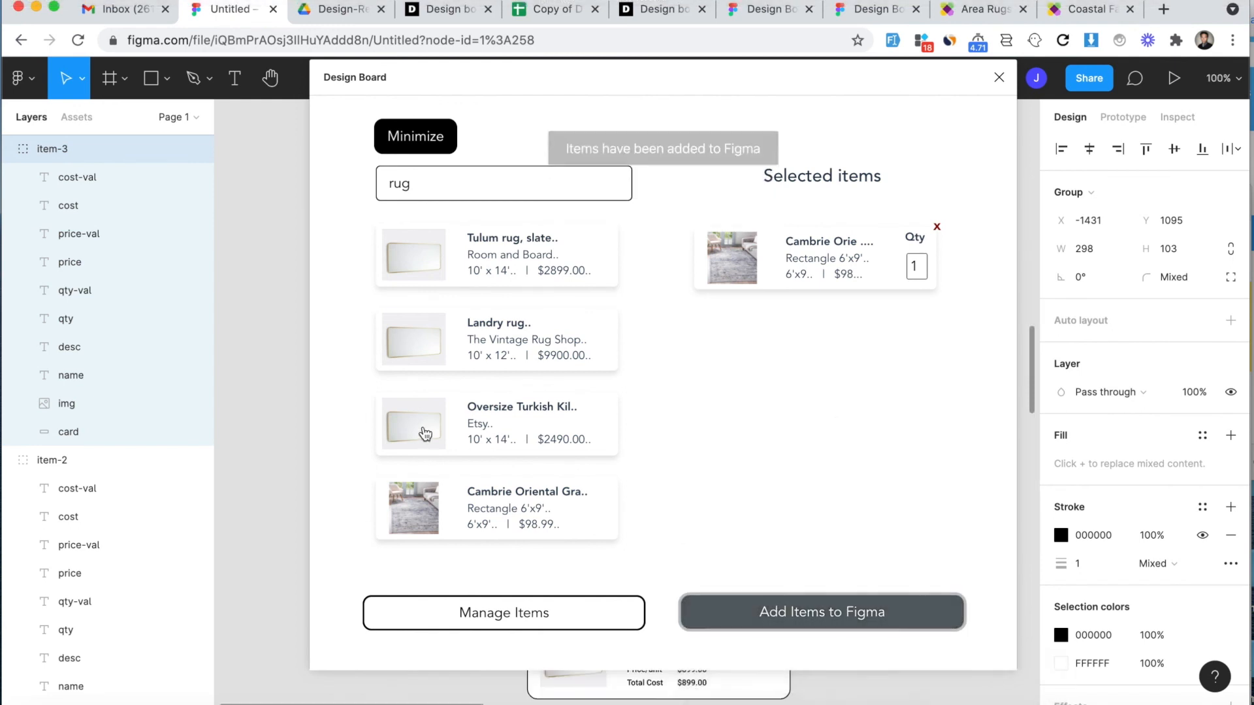
Step: Skip the demo video ahead past the item spreadsheet to the Concept 1 frame's JPG export at about 20:02 and resume playback
mouse_move(811, 486)
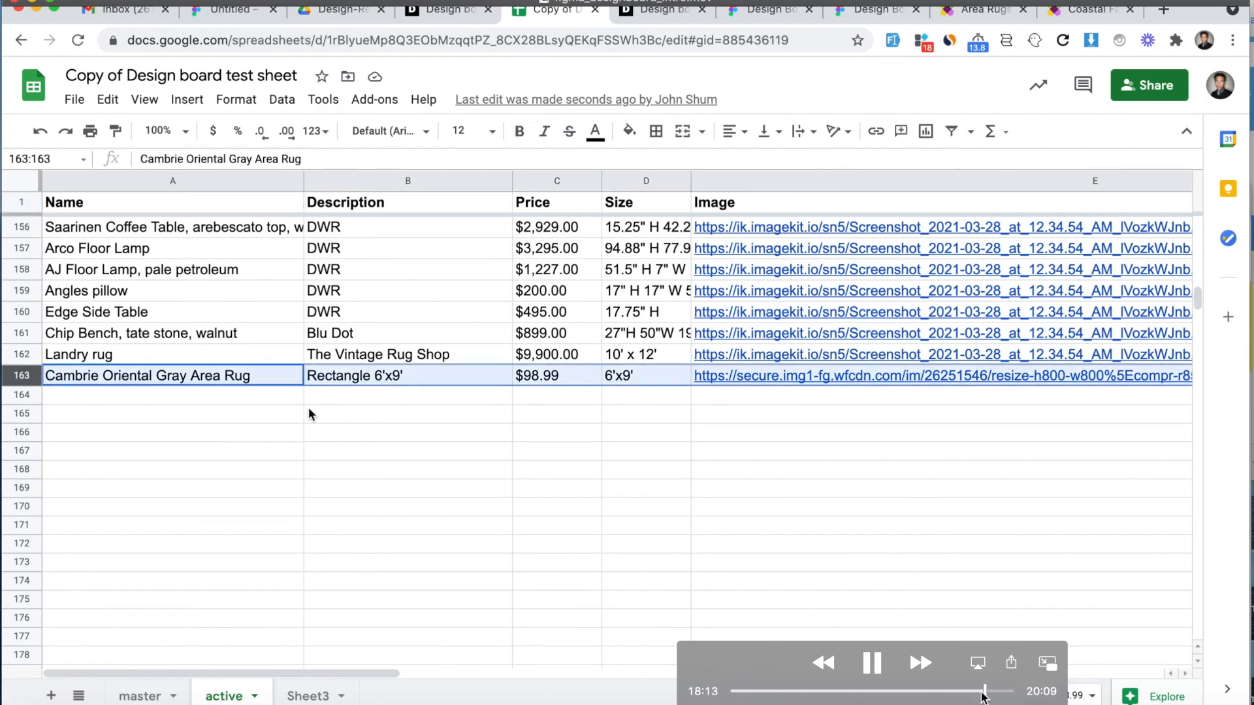
drag(984, 692, 990, 698)
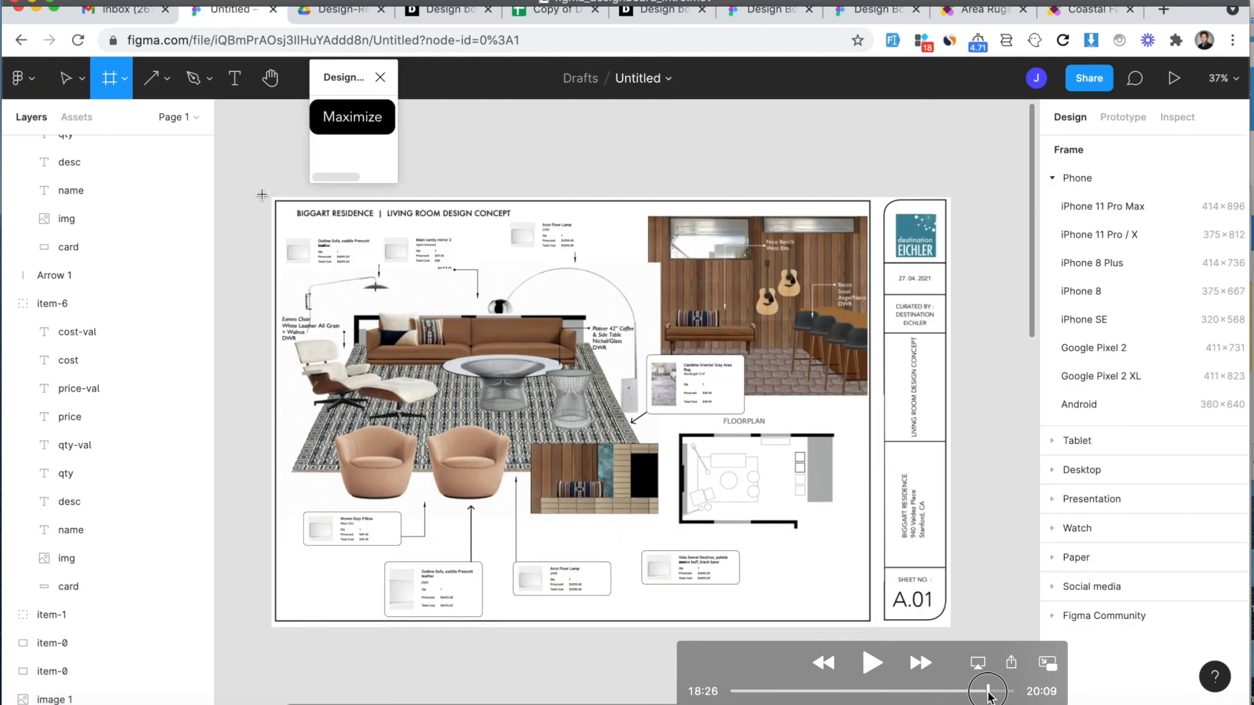
drag(989, 696, 1011, 697)
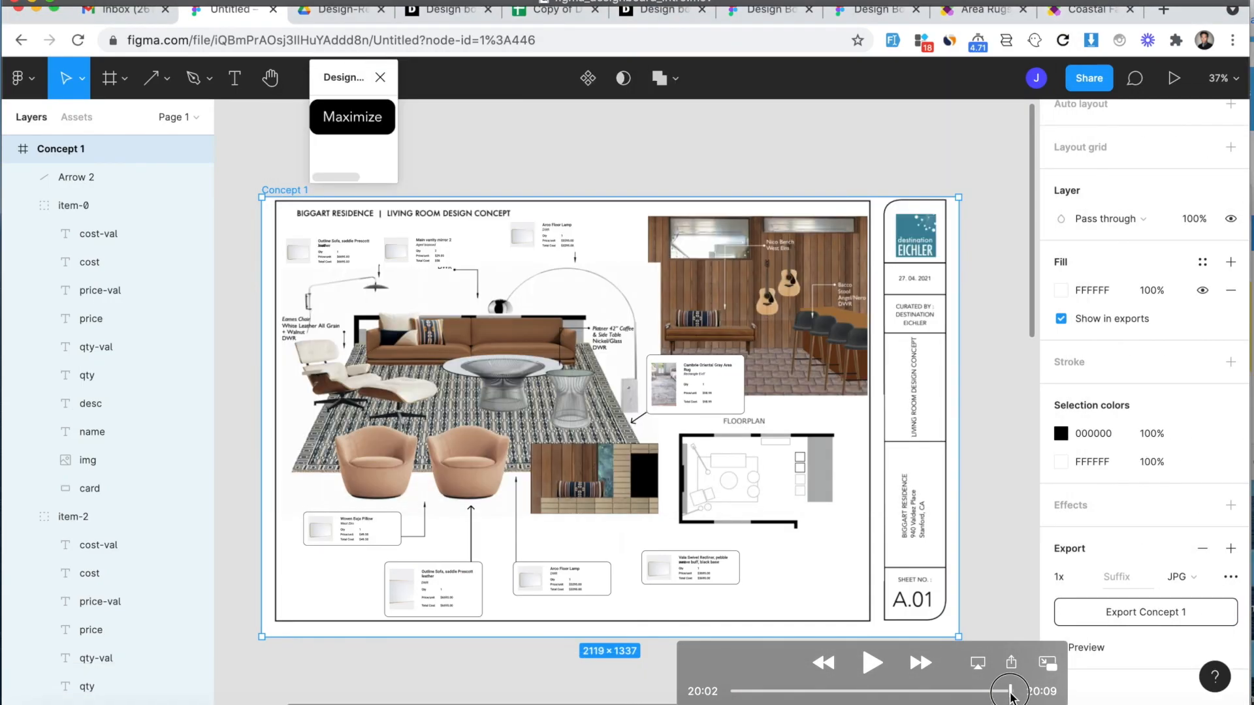
click(874, 663)
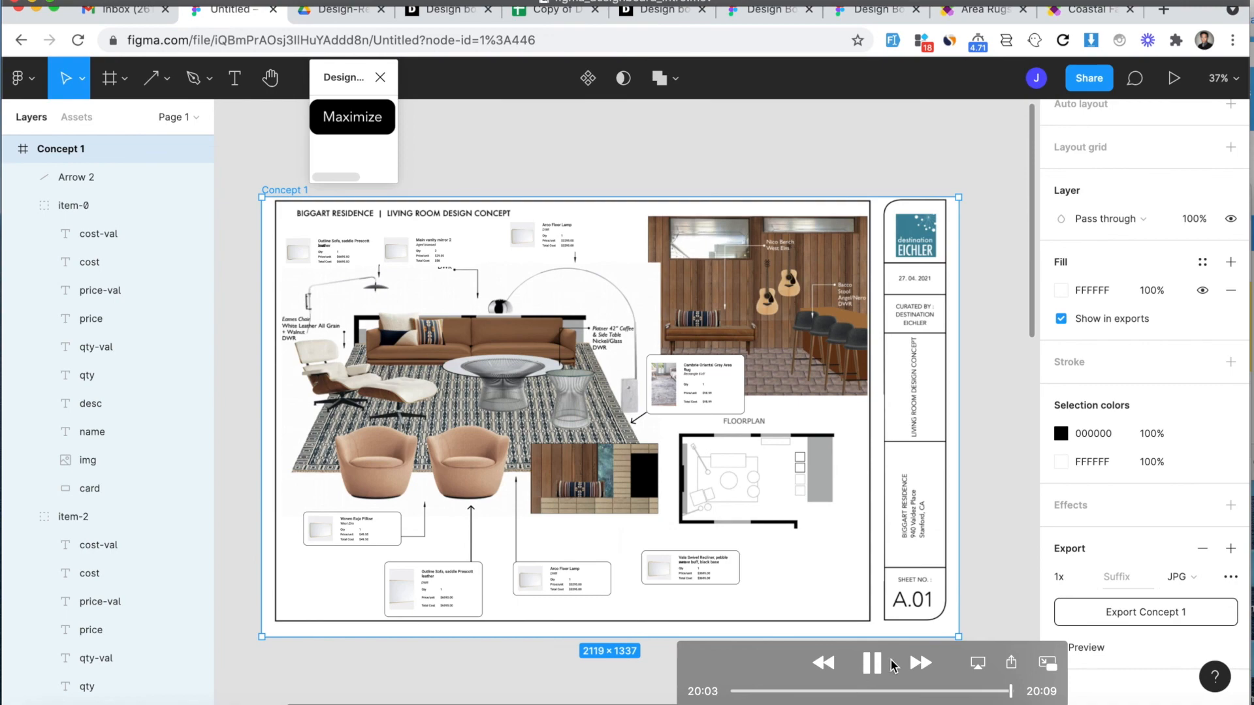